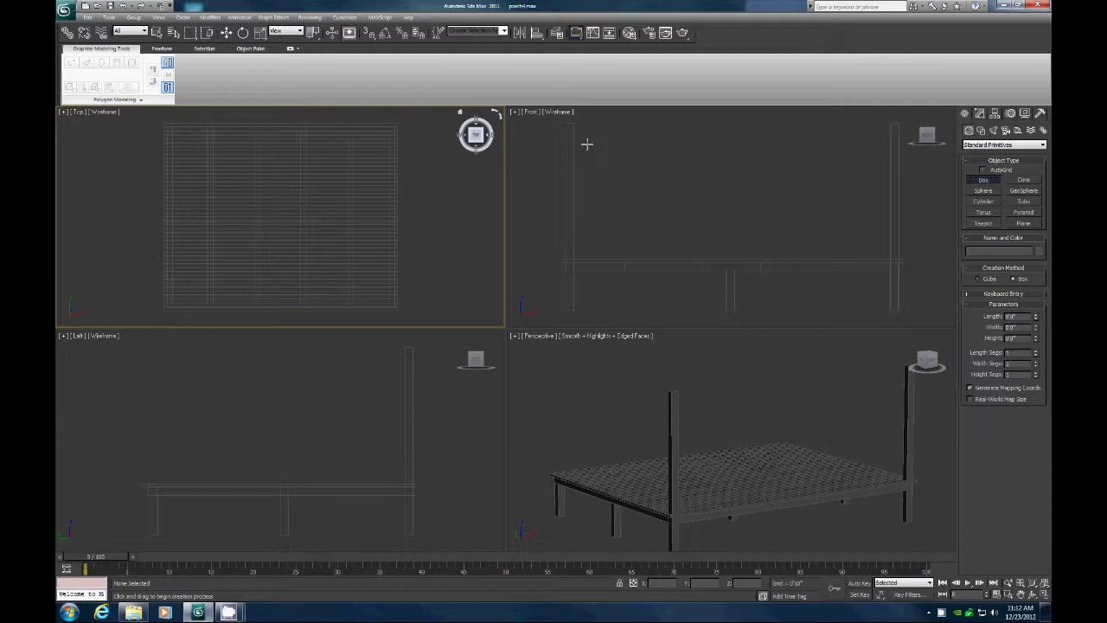
Step: Create a long, thin box across the upper part of the left post in the Front view and set its width to 10'0"
drag(562, 145, 724, 158)
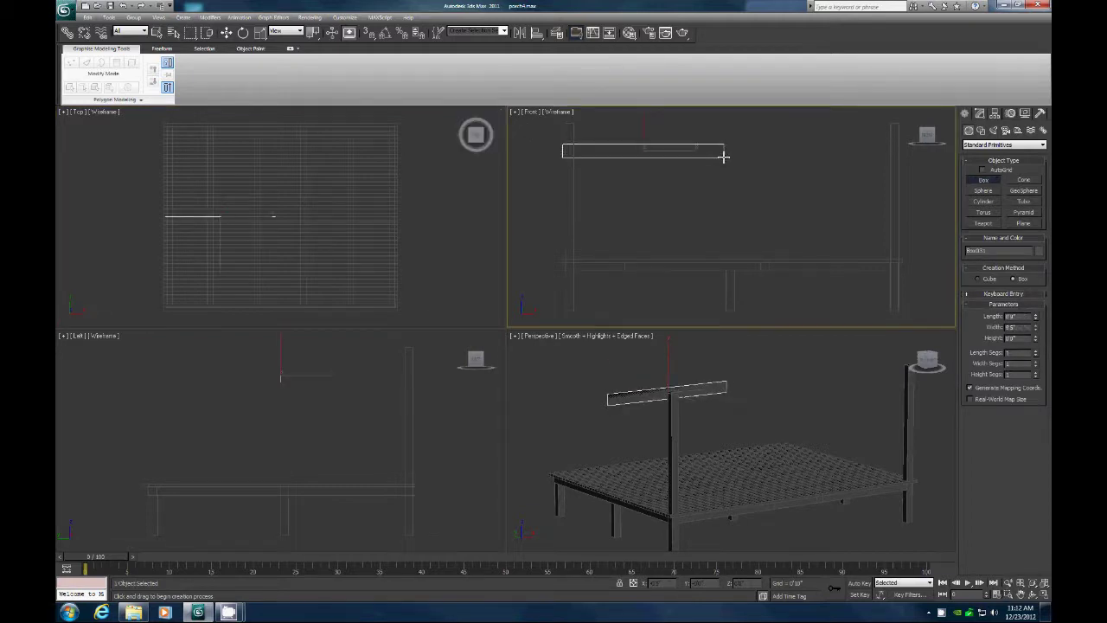
click(720, 148)
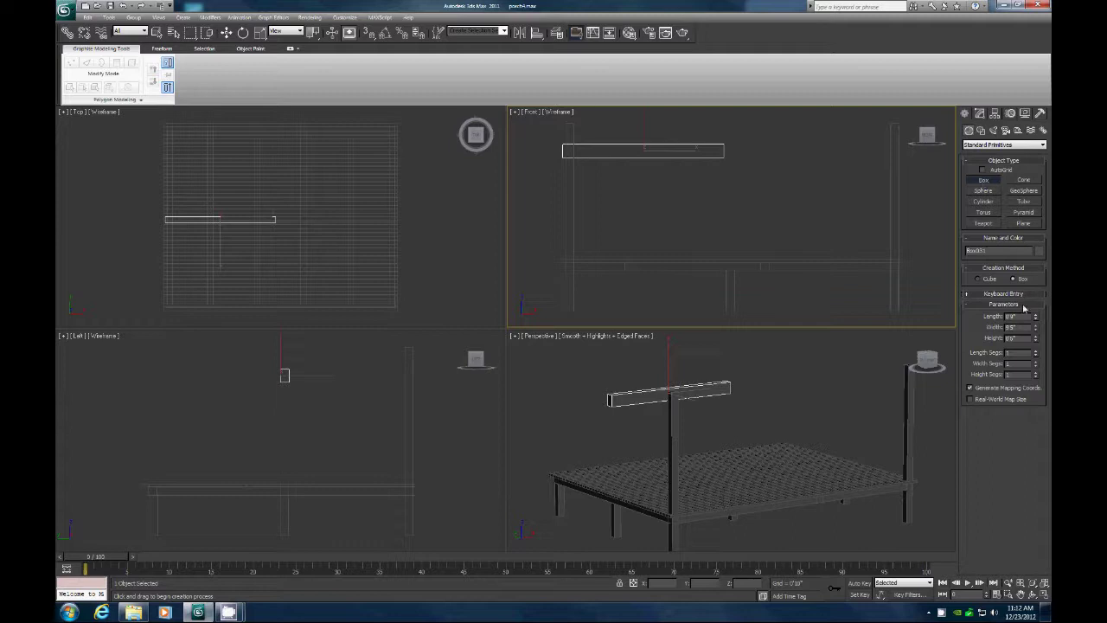
drag(1037, 319, 1037, 313)
text(2)
key(Return)
key(Tab)
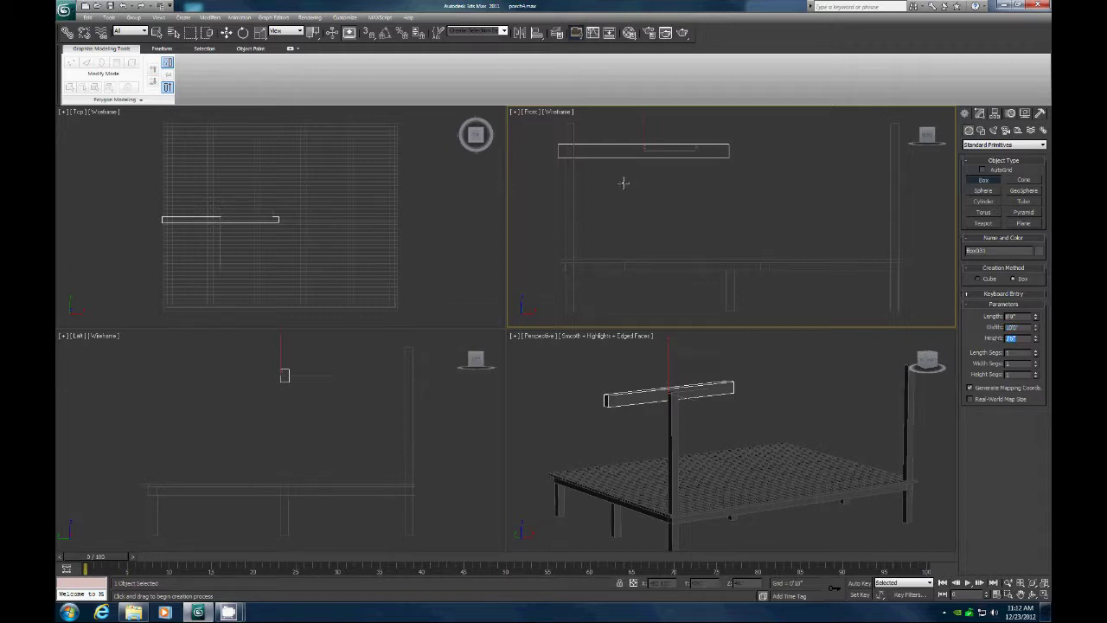
Step: Convert the new beam box to an Editable Poly
click(225, 32)
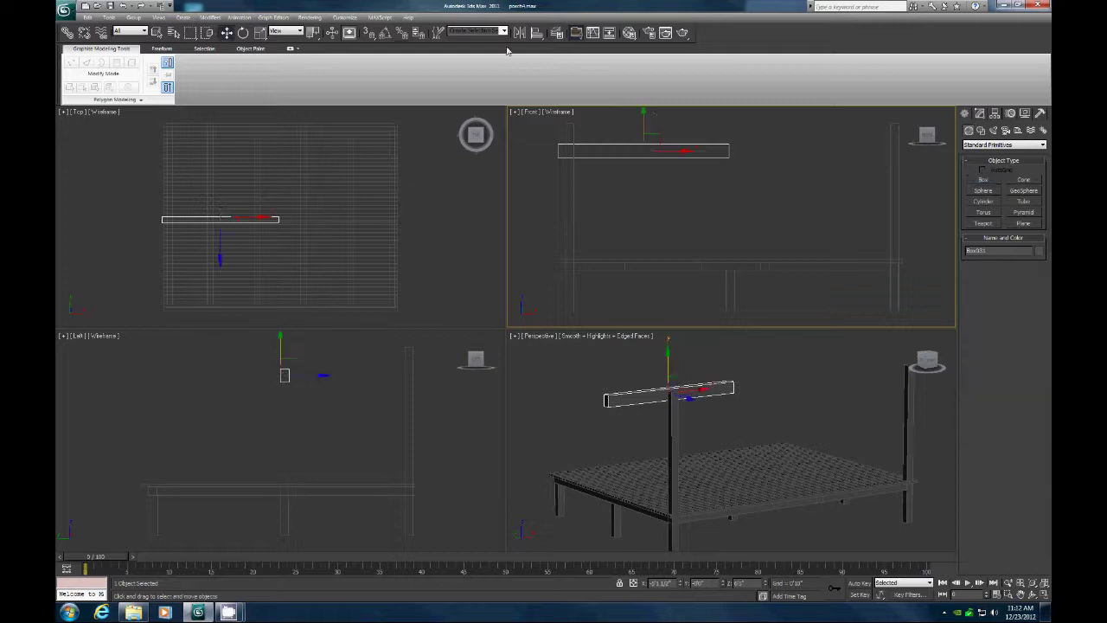
right_click(659, 135)
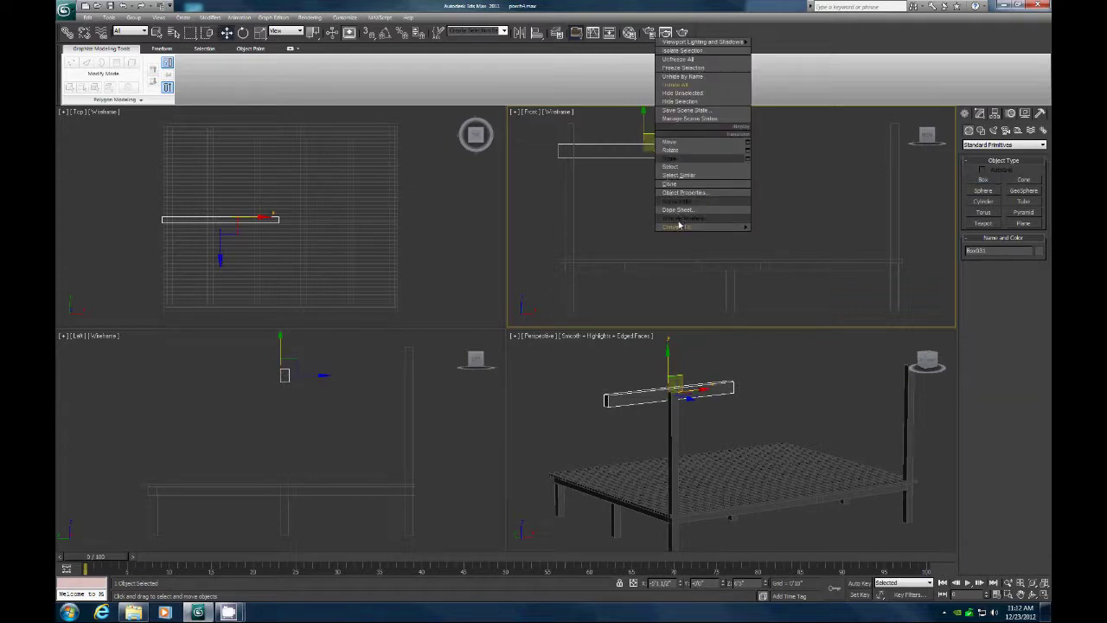
mouse_move(680, 226)
click(776, 235)
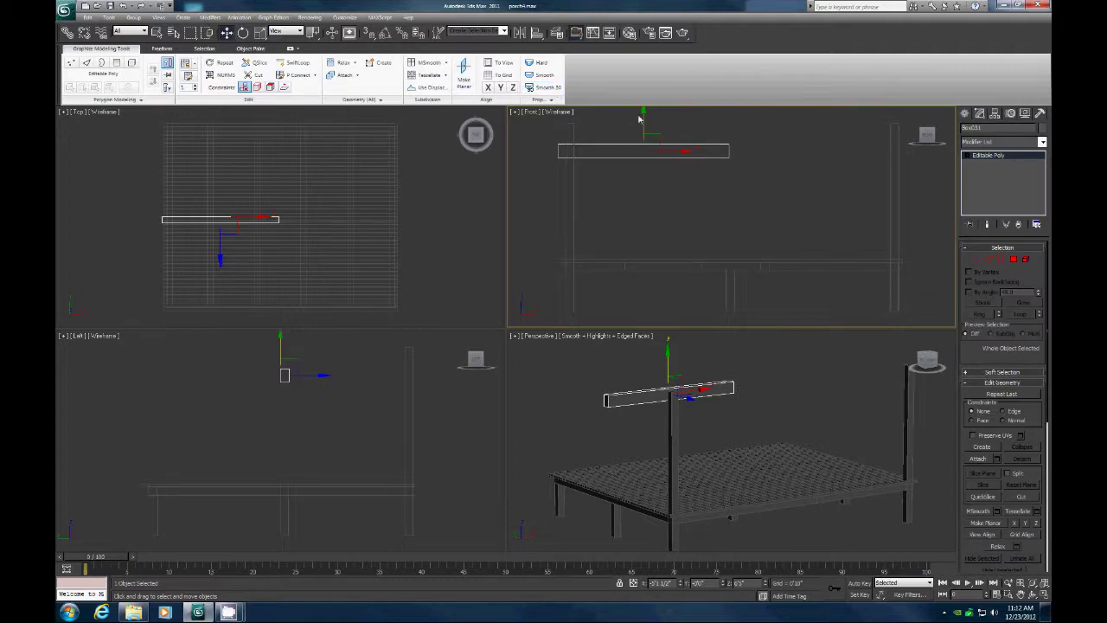
Step: Raise the beam in the Front view until its top edge lines up with the top of the post
drag(644, 112, 645, 92)
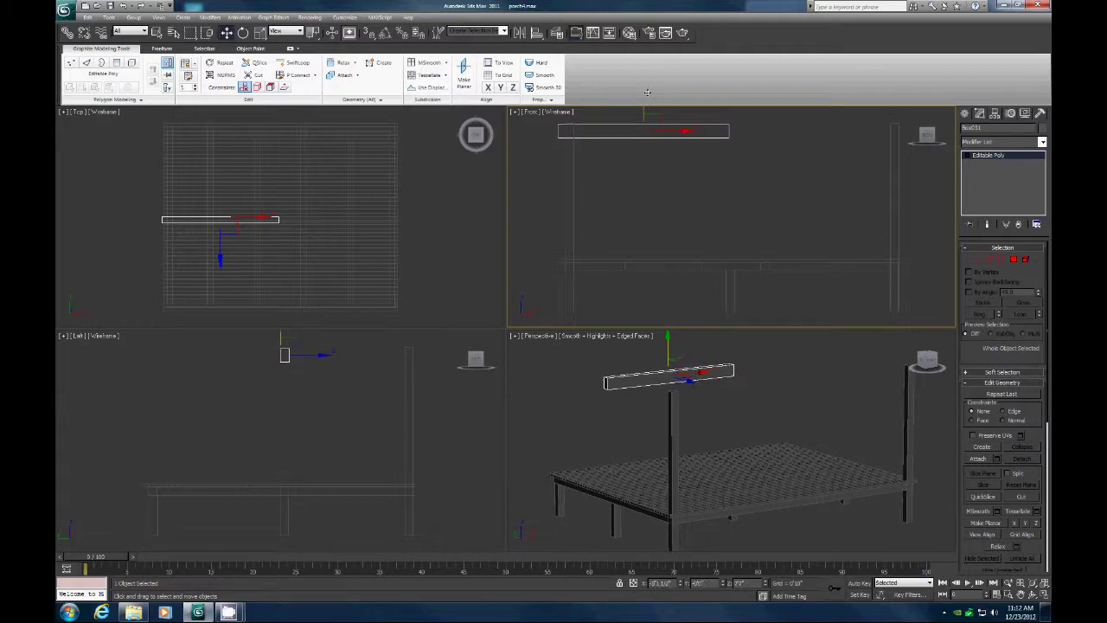
click(1009, 595)
drag(629, 175, 539, 116)
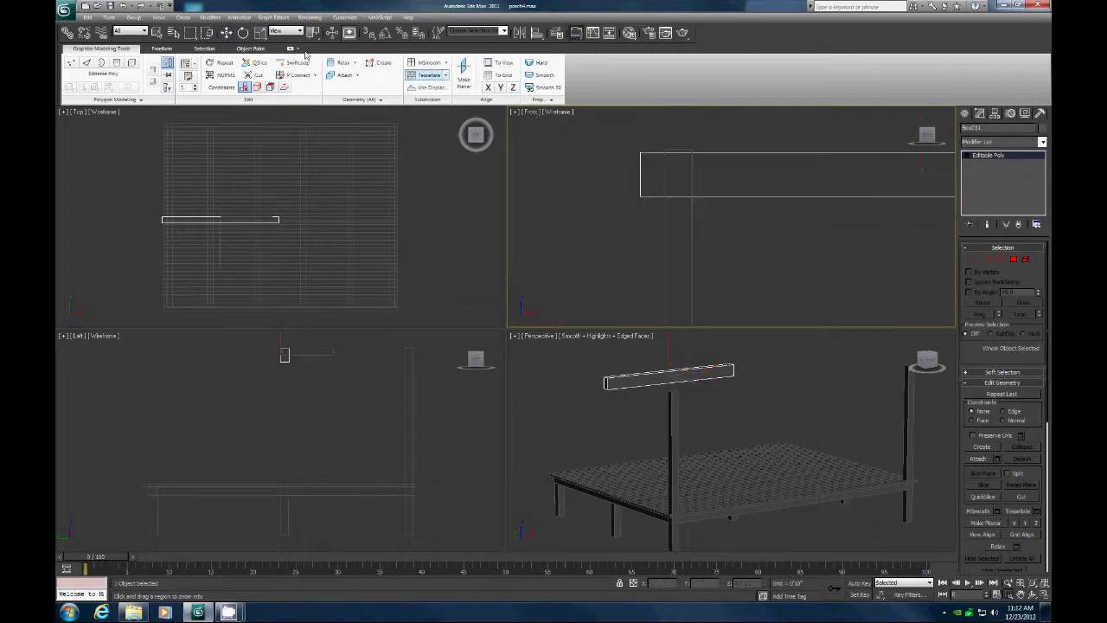
click(225, 32)
mouse_move(922, 149)
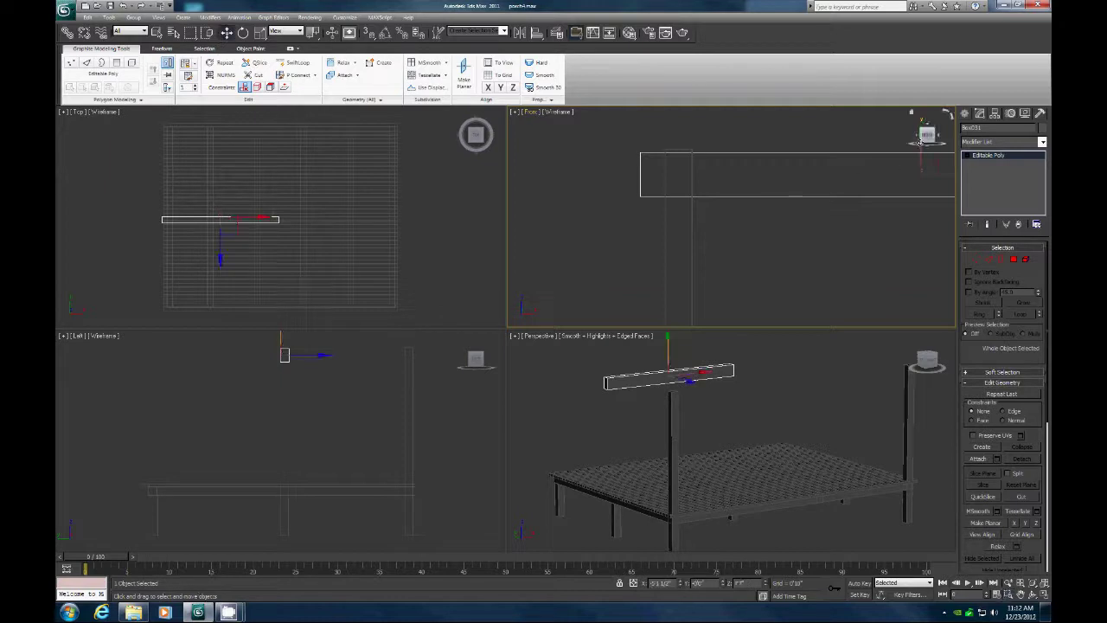
drag(922, 151, 928, 150)
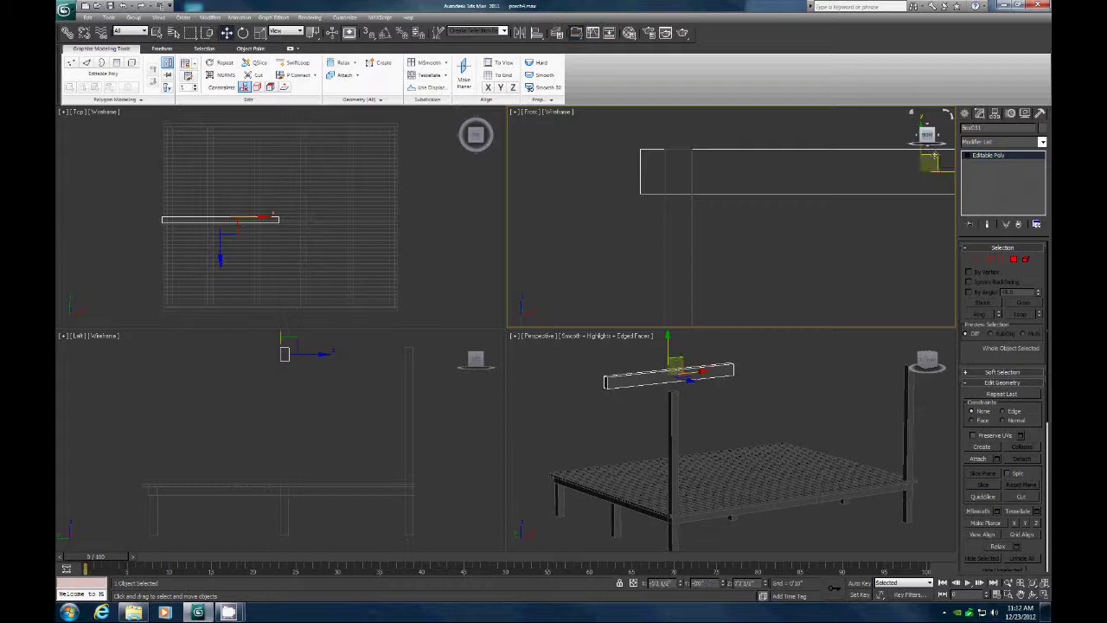
Step: QuickSlice the beam diagonally across its lower-left corner, from the middle of the end edge to the bottom edge near the post
click(980, 497)
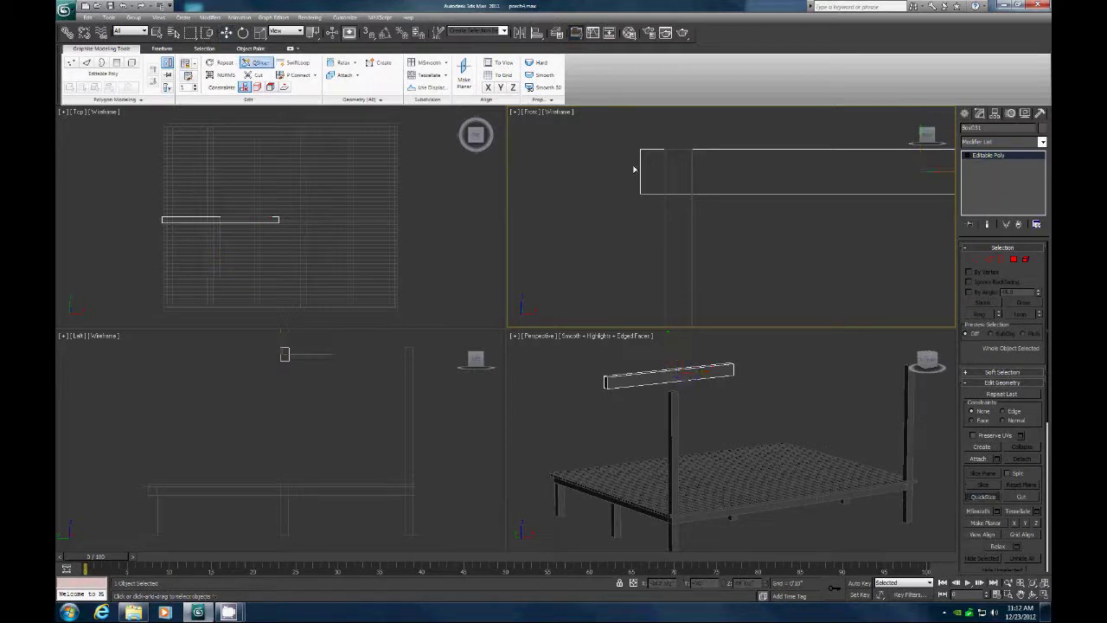
click(671, 195)
click(978, 497)
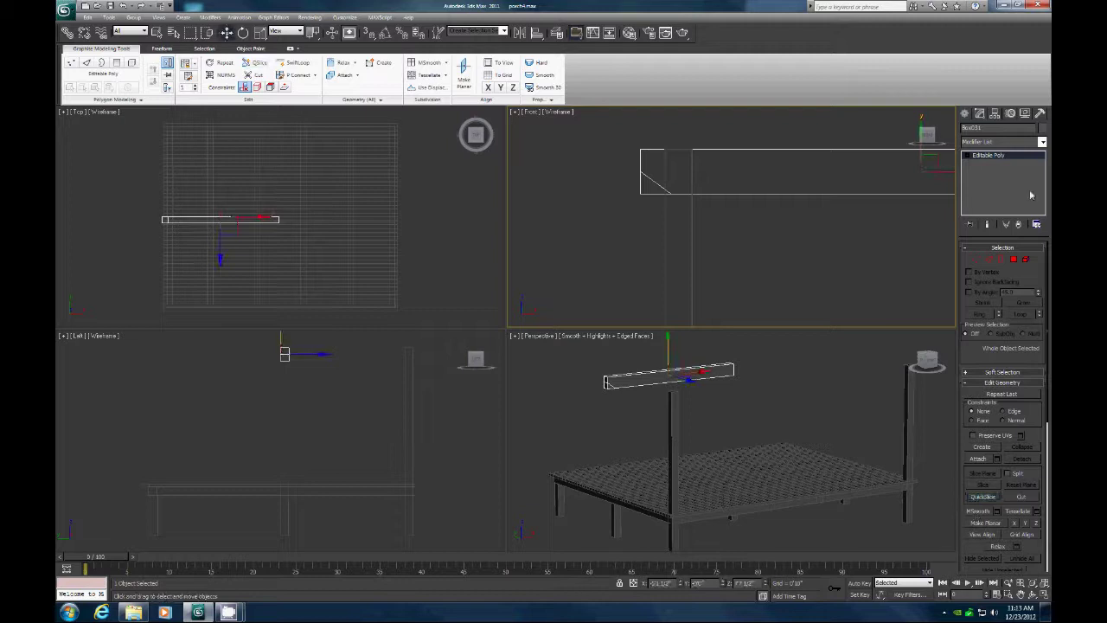
Step: Delete the polygons of the triangular corner below the slice and save the scene
click(1013, 259)
click(651, 184)
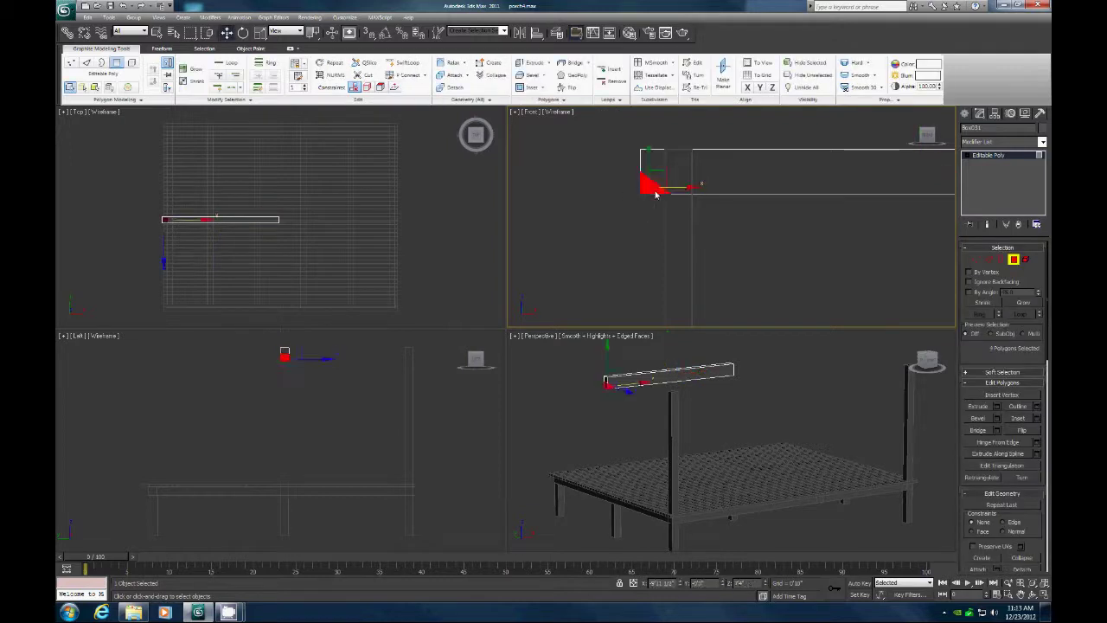
key(Delete)
key(ctrl+s)
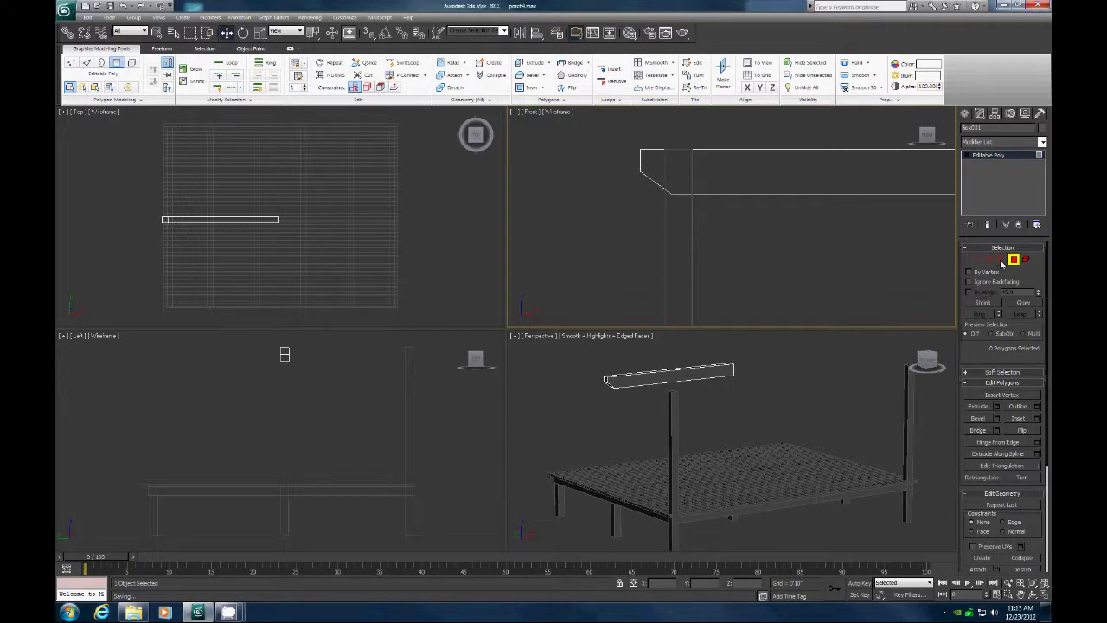
Step: Select the open border left at the beam's cut corner
click(1001, 259)
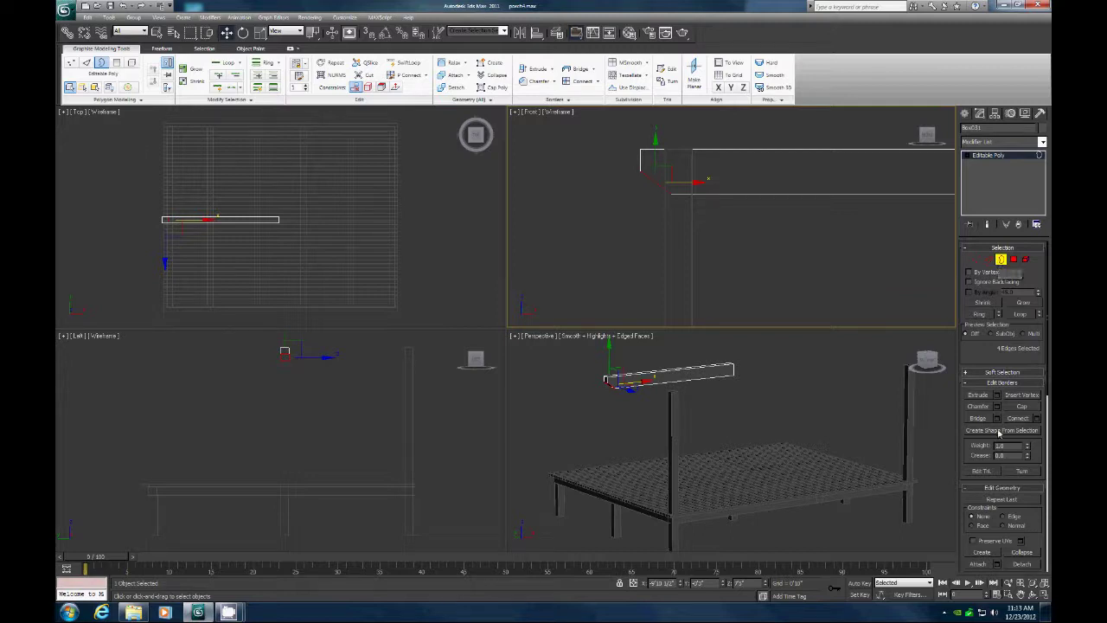
click(1044, 583)
click(1033, 593)
drag(724, 397, 650, 407)
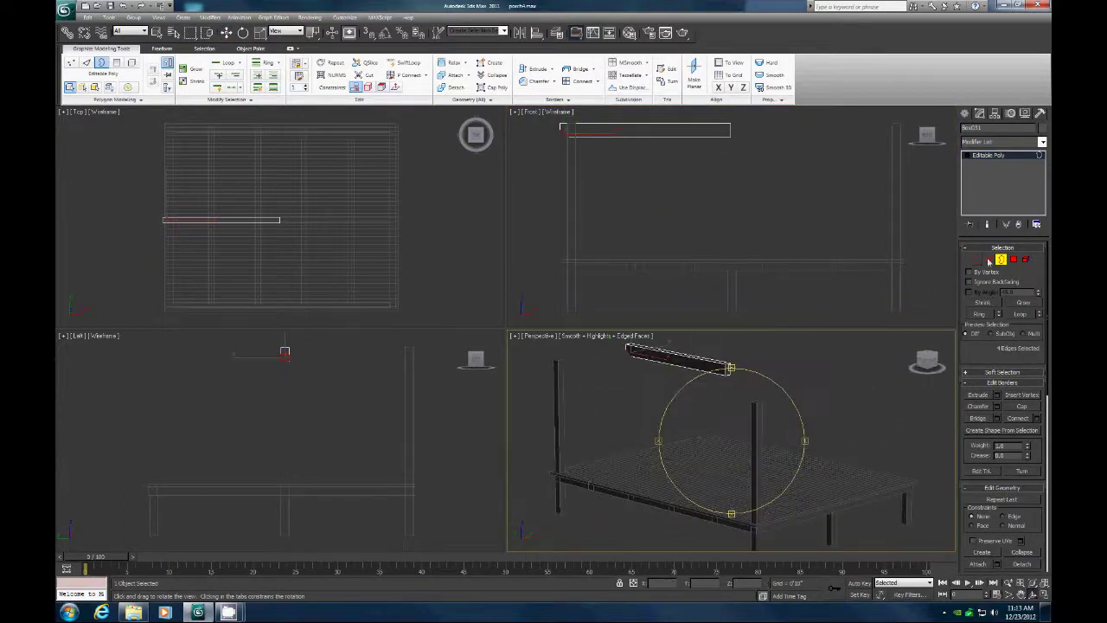
click(1015, 261)
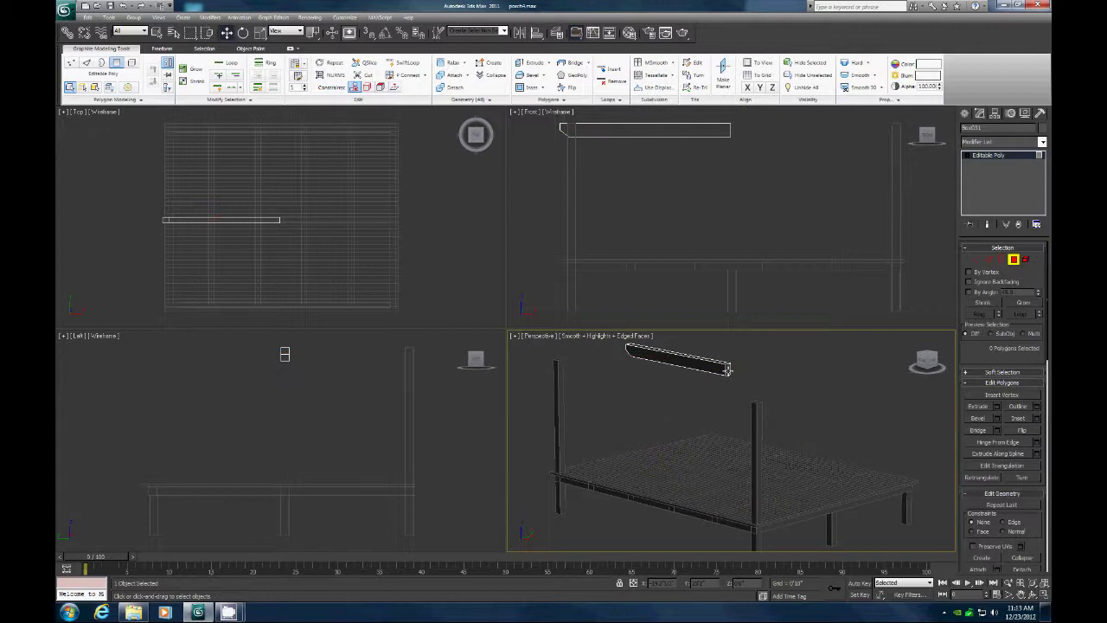
click(750, 396)
click(977, 260)
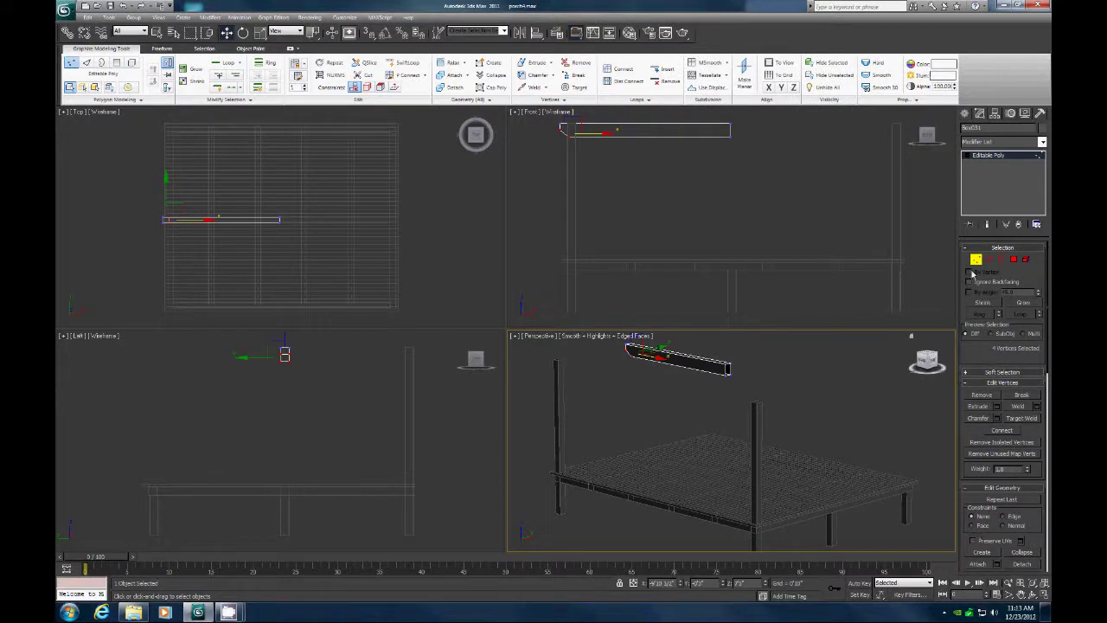
key(ctrl+w)
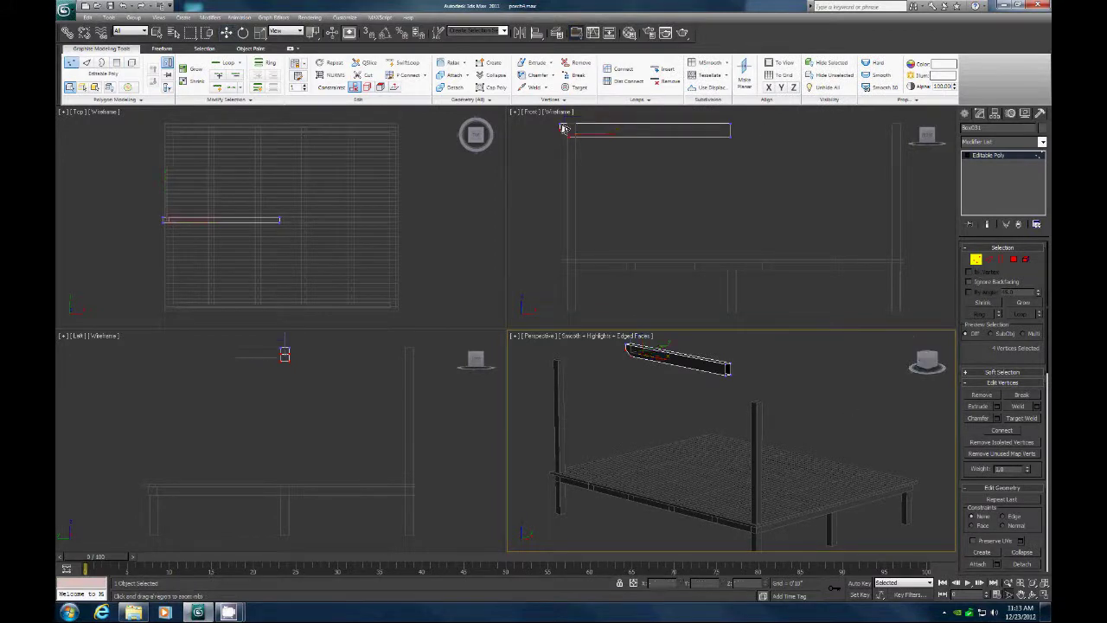
click(975, 258)
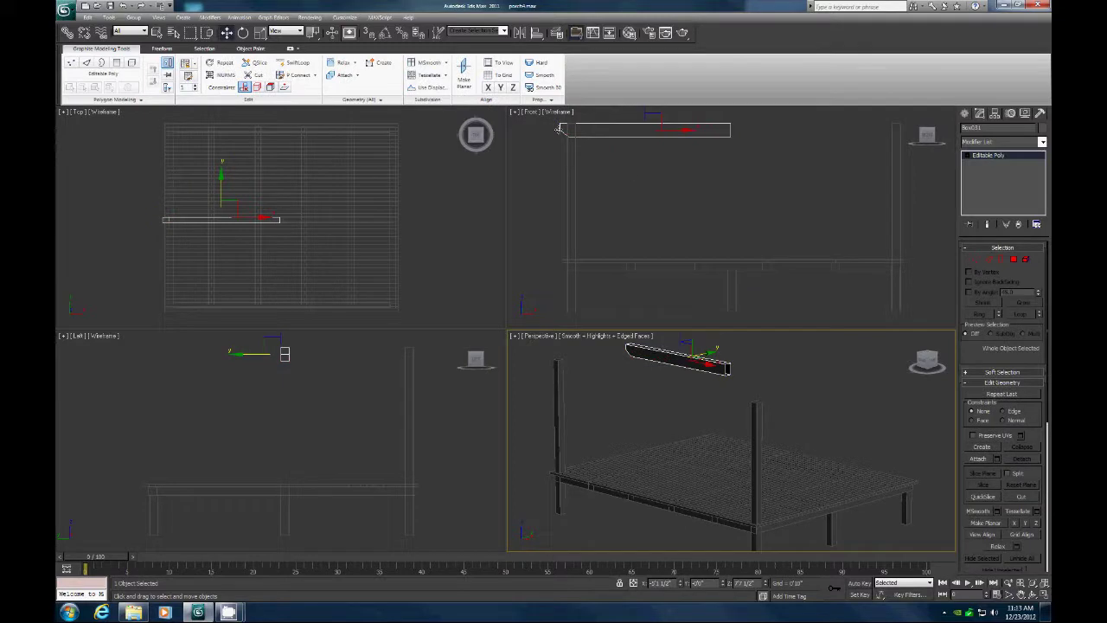
Step: Shift the whole beam slightly left in the Front view so its angled end overhangs farther past the post
click(1006, 597)
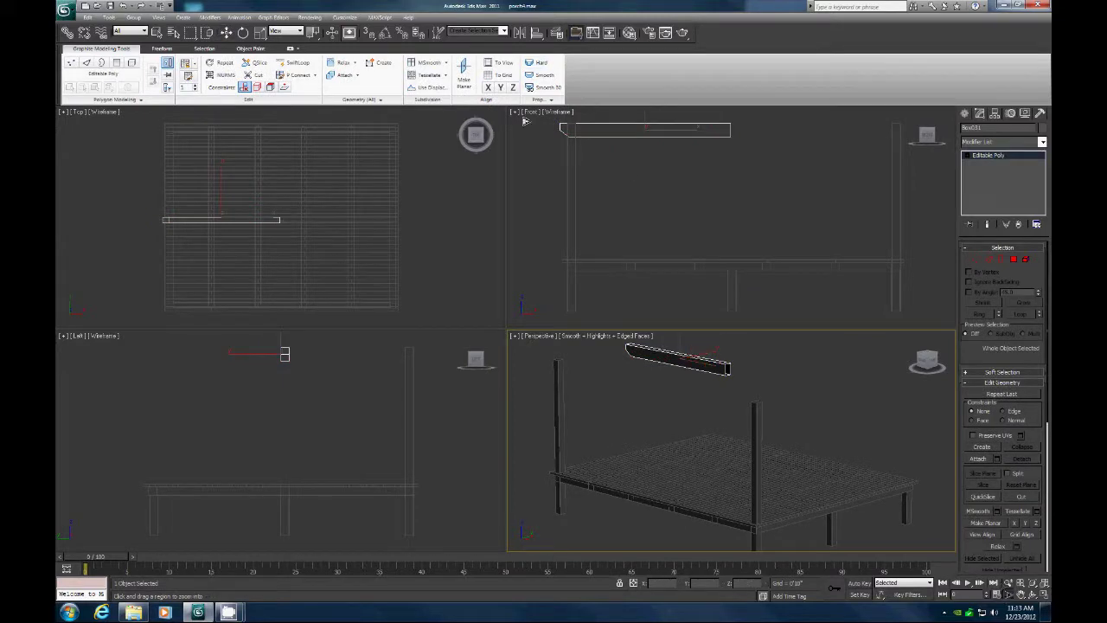
drag(547, 123, 717, 157)
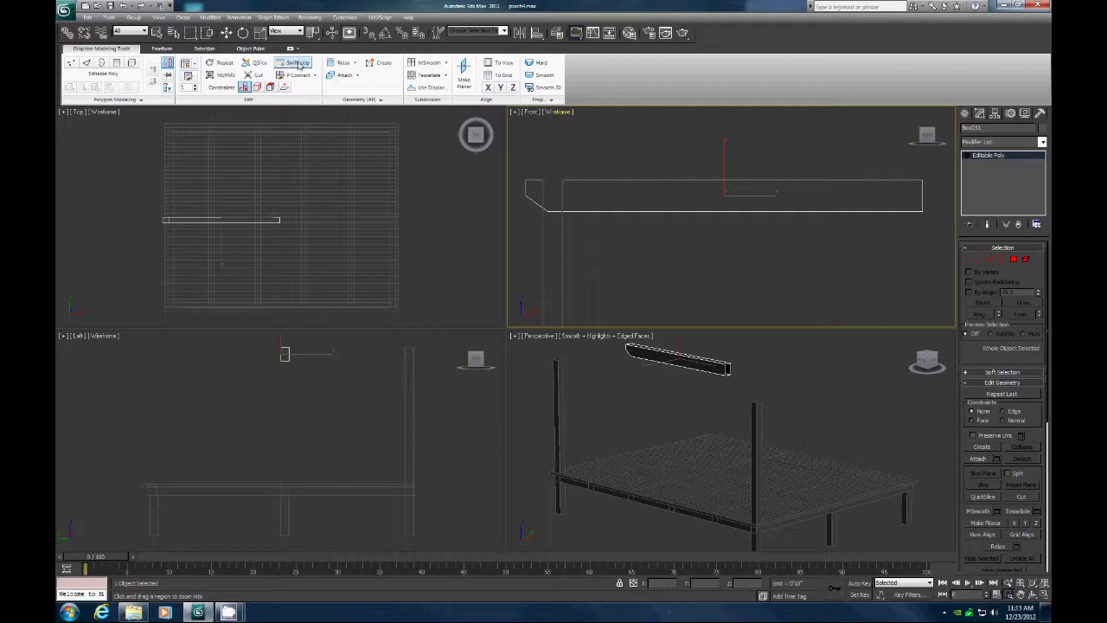
key(w)
drag(746, 198, 734, 203)
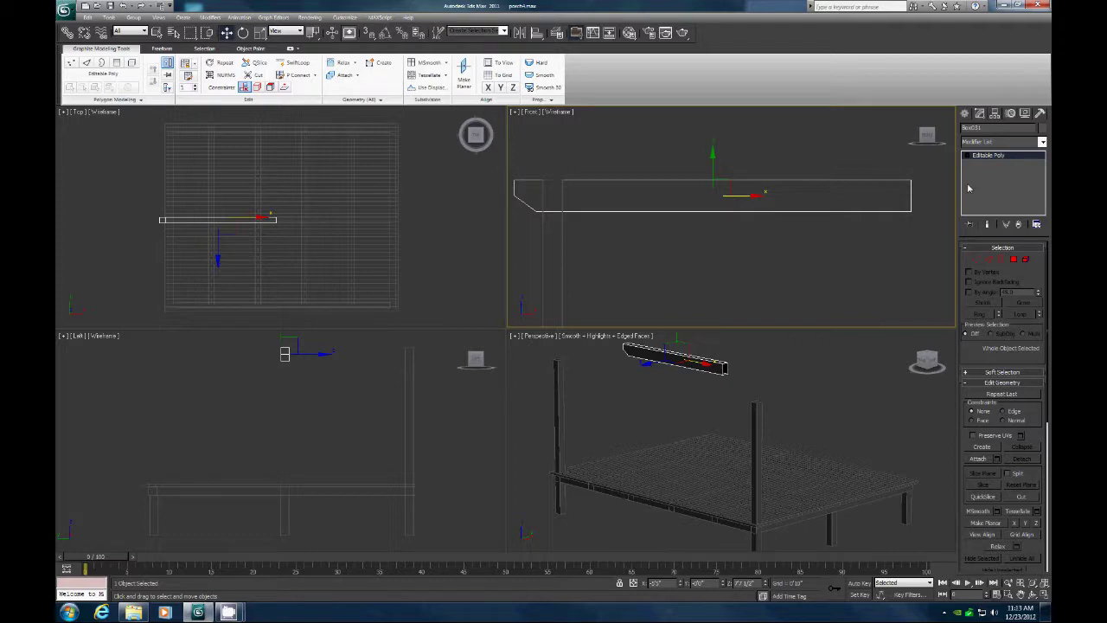
Step: Move the vertices at the beam's square end to X = 0'0"
click(976, 258)
drag(890, 173, 936, 245)
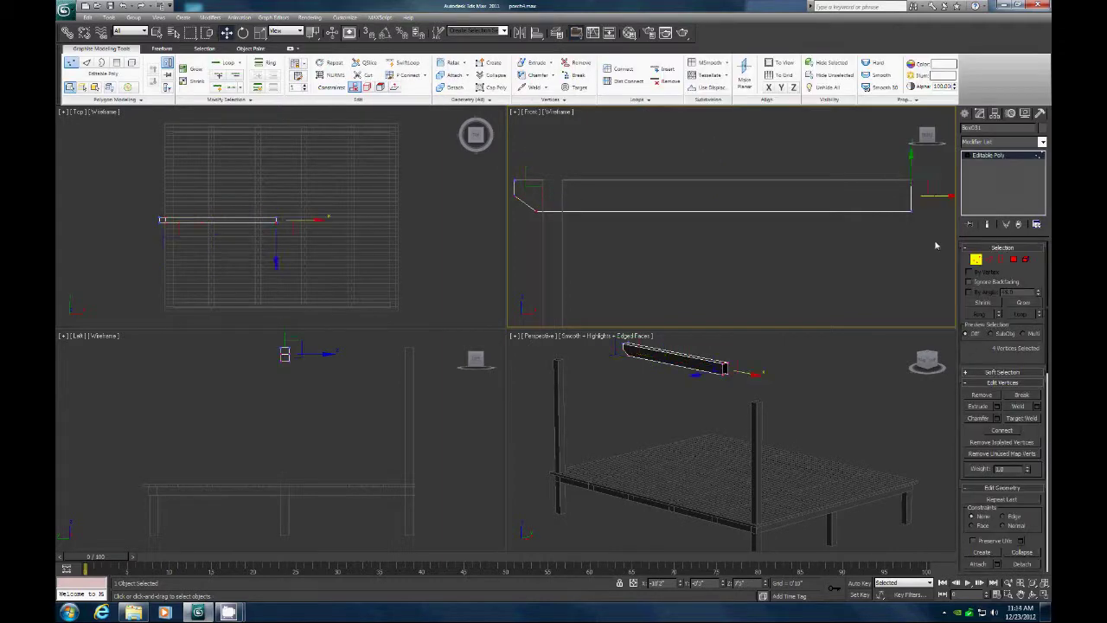
right_click(682, 584)
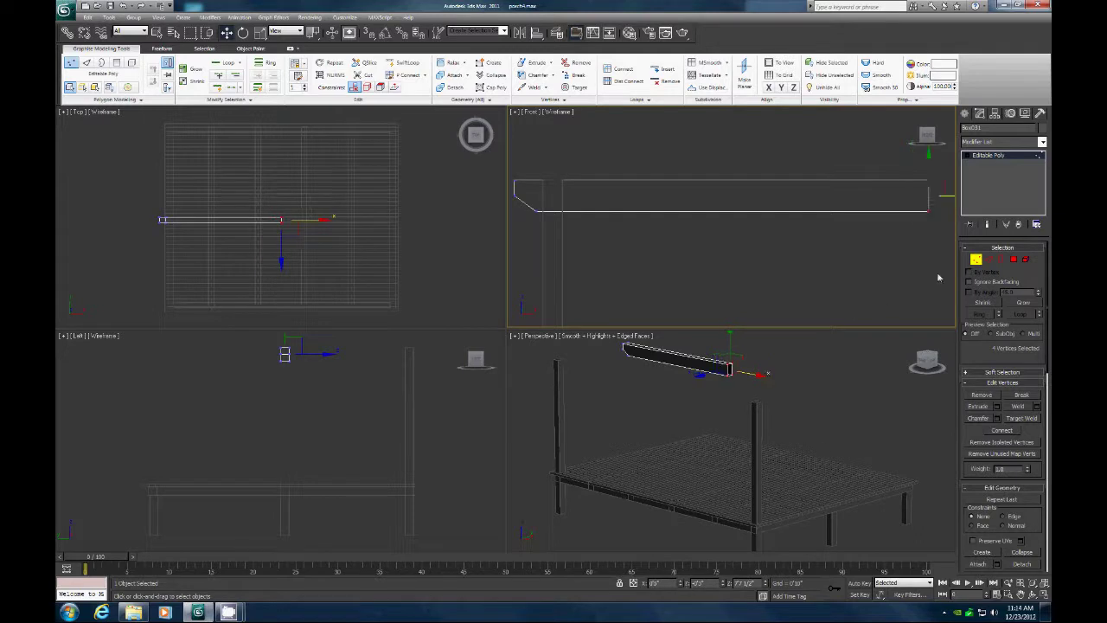
click(976, 259)
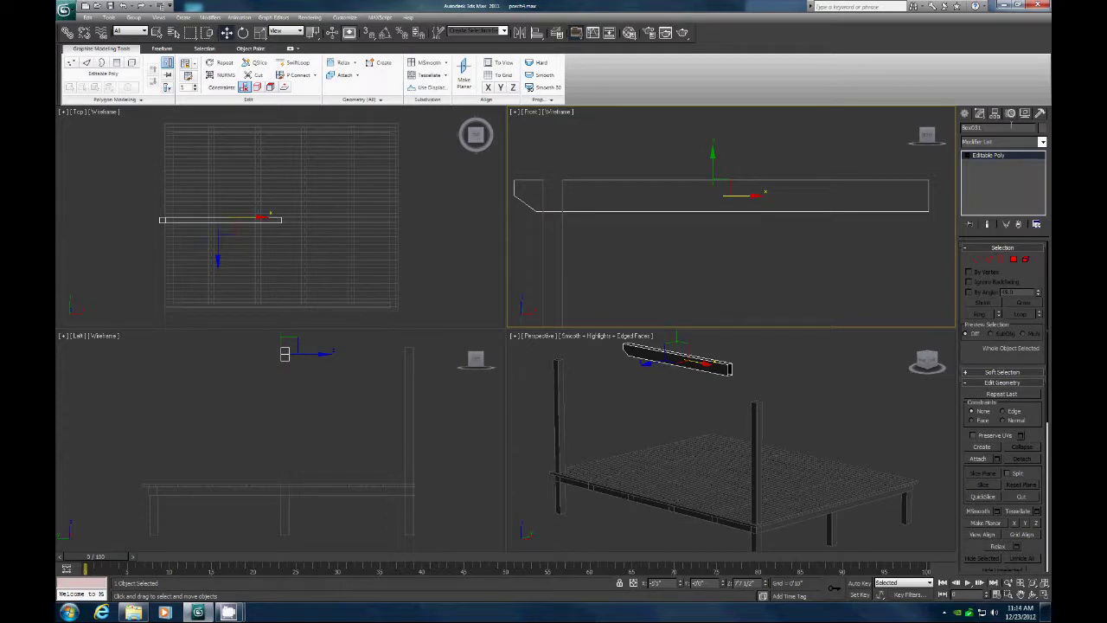
Step: Move only the beam's pivot point to X = 0'0", at its square end
click(995, 113)
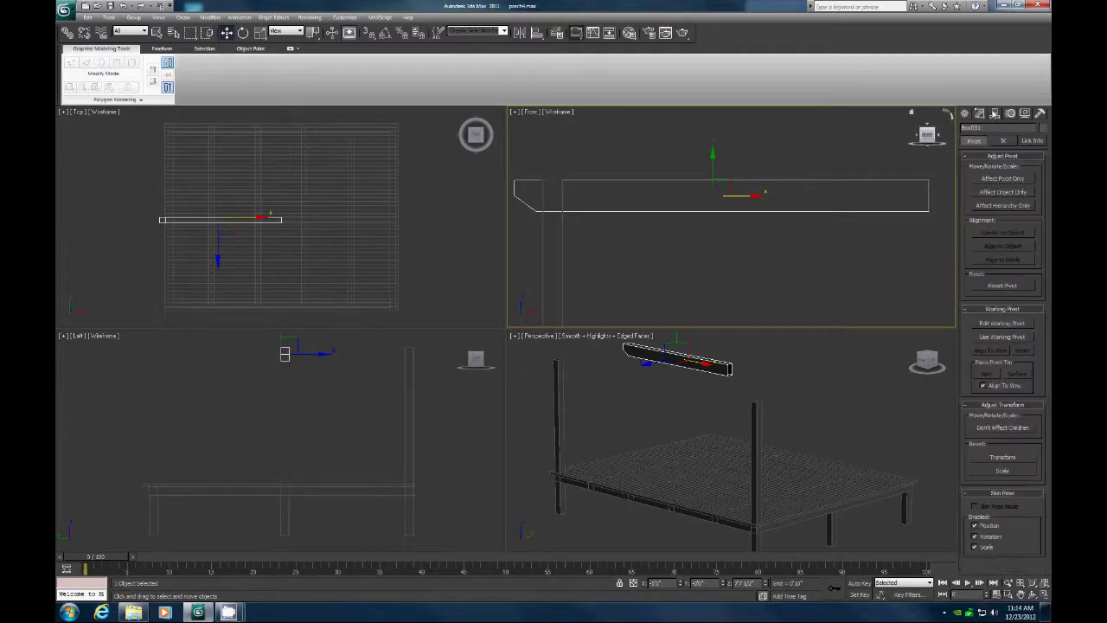
click(999, 179)
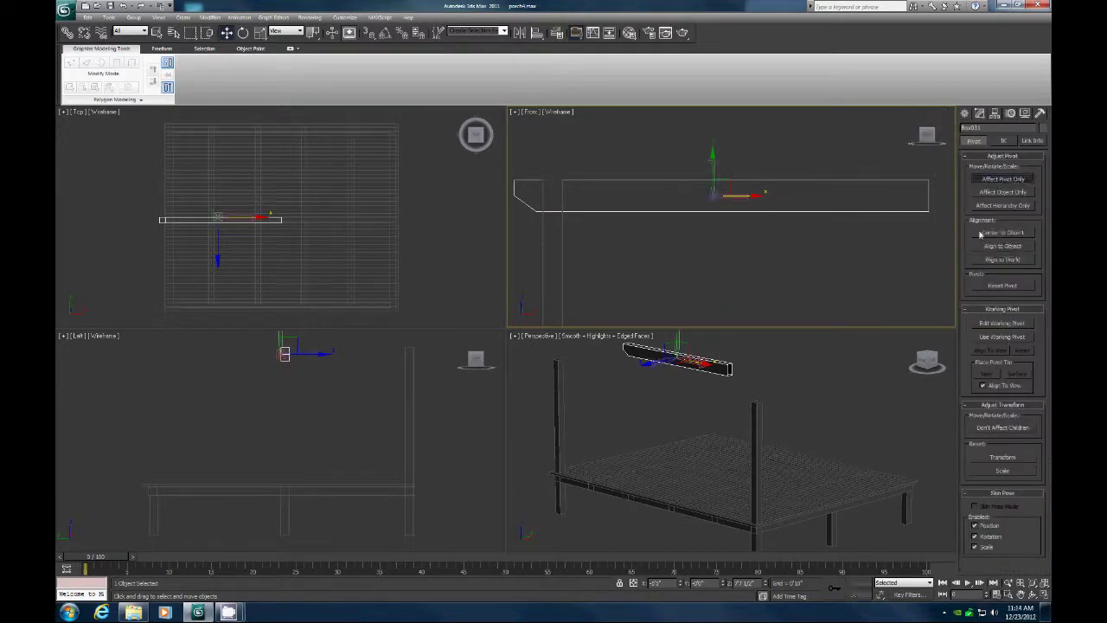
right_click(679, 585)
click(986, 181)
click(966, 114)
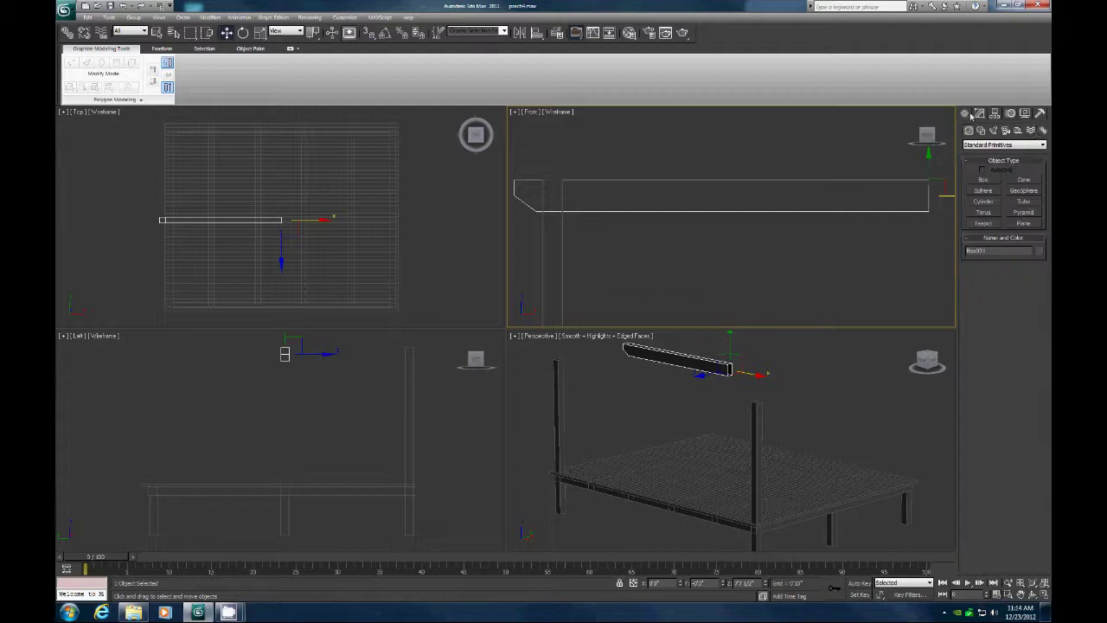
click(1041, 145)
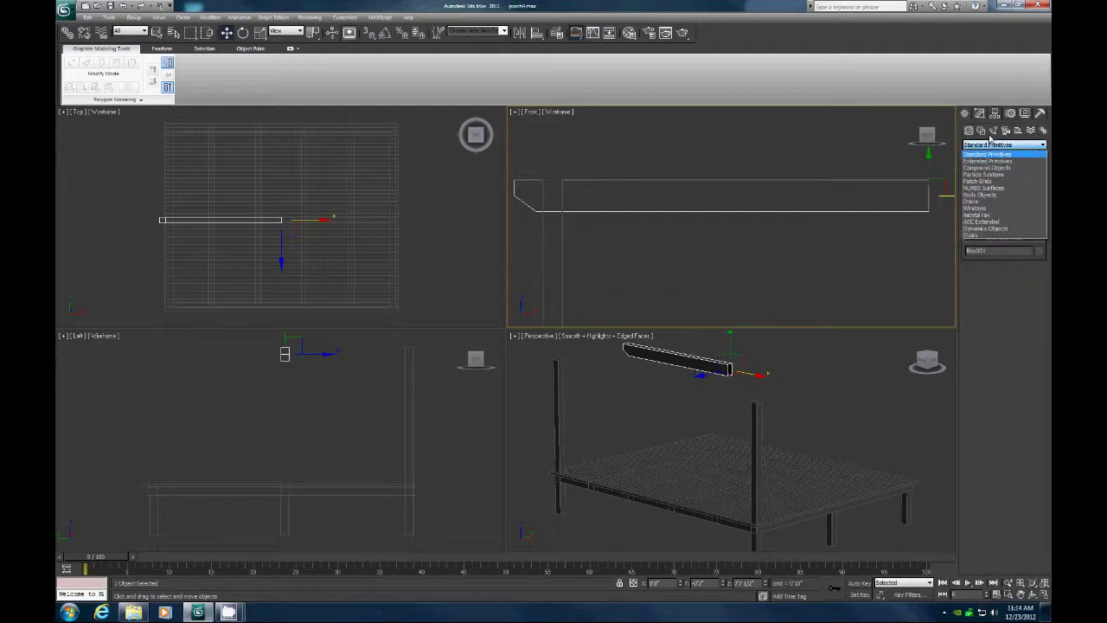
click(964, 115)
Step: Apply a Symmetry modifier to the beam on the X mirror axis with Flip enabled
click(980, 113)
click(1042, 141)
drag(1043, 186, 1045, 460)
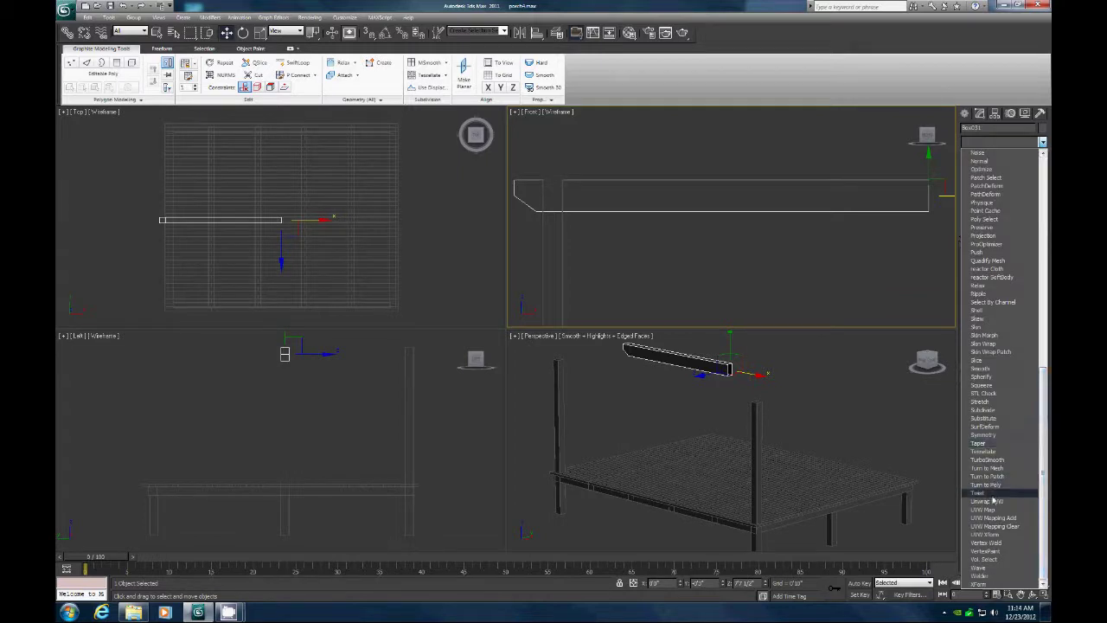
click(990, 435)
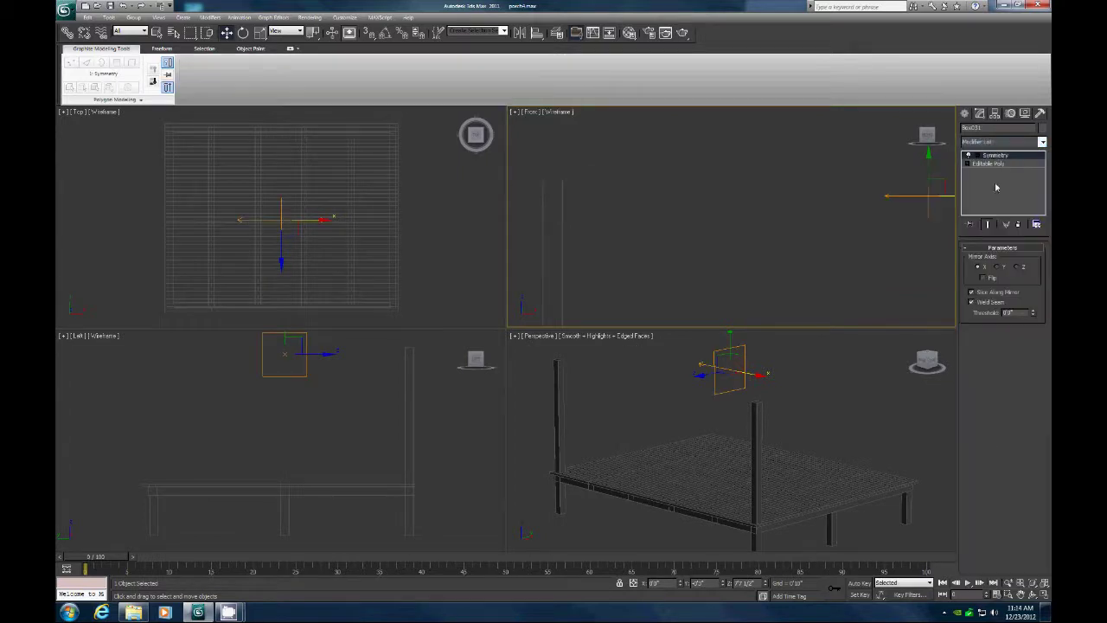
click(982, 278)
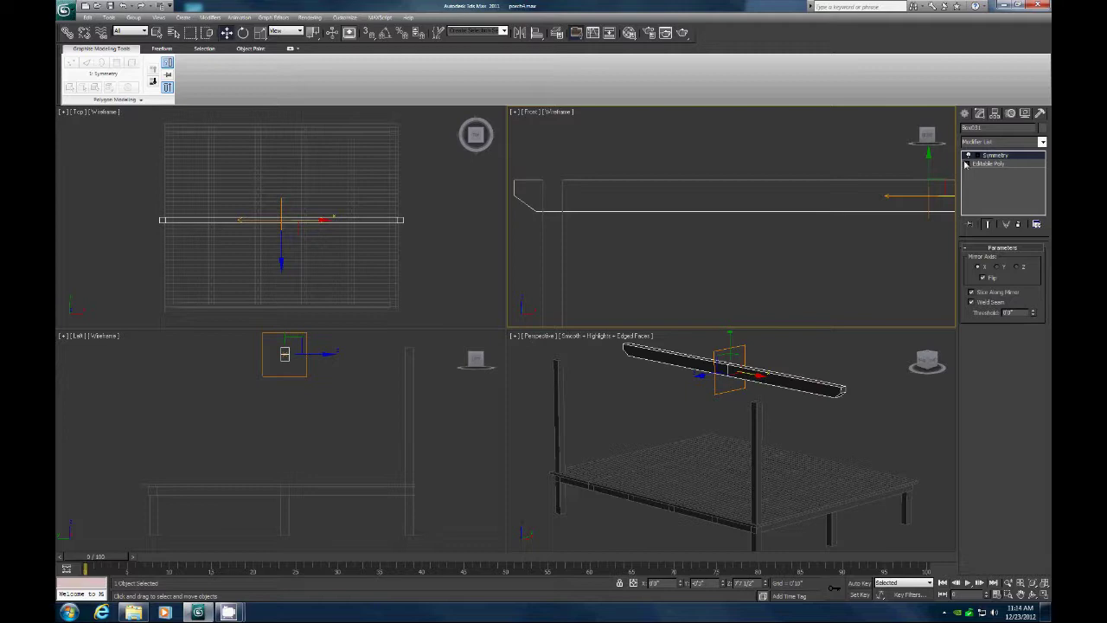
Step: Collapse the mirrored beam into a single Editable Poly
right_click(814, 180)
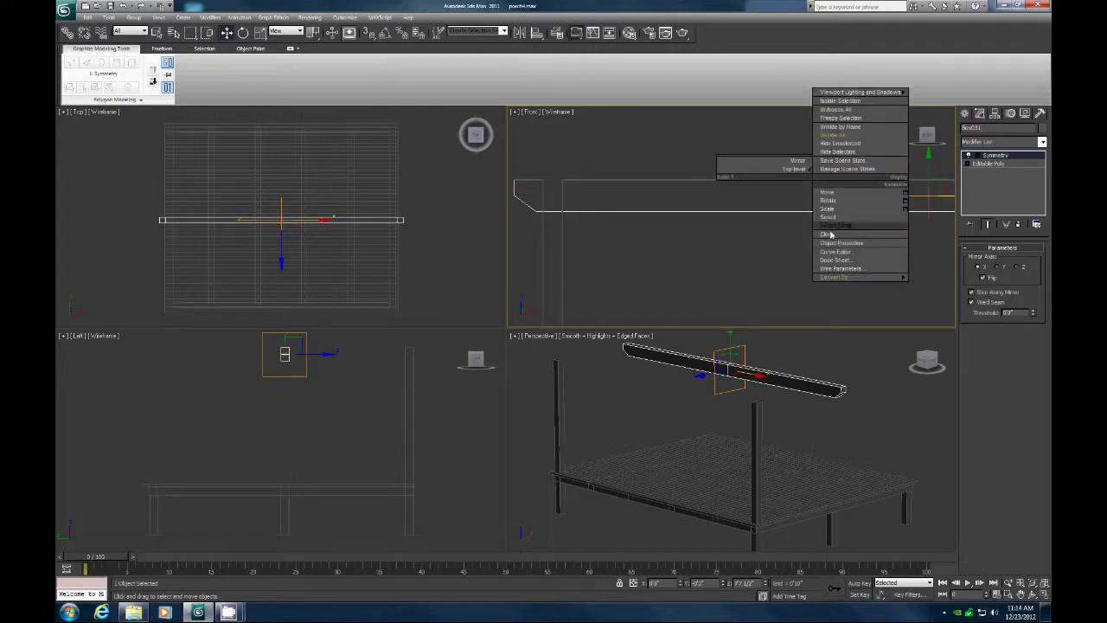
mouse_move(835, 276)
click(943, 286)
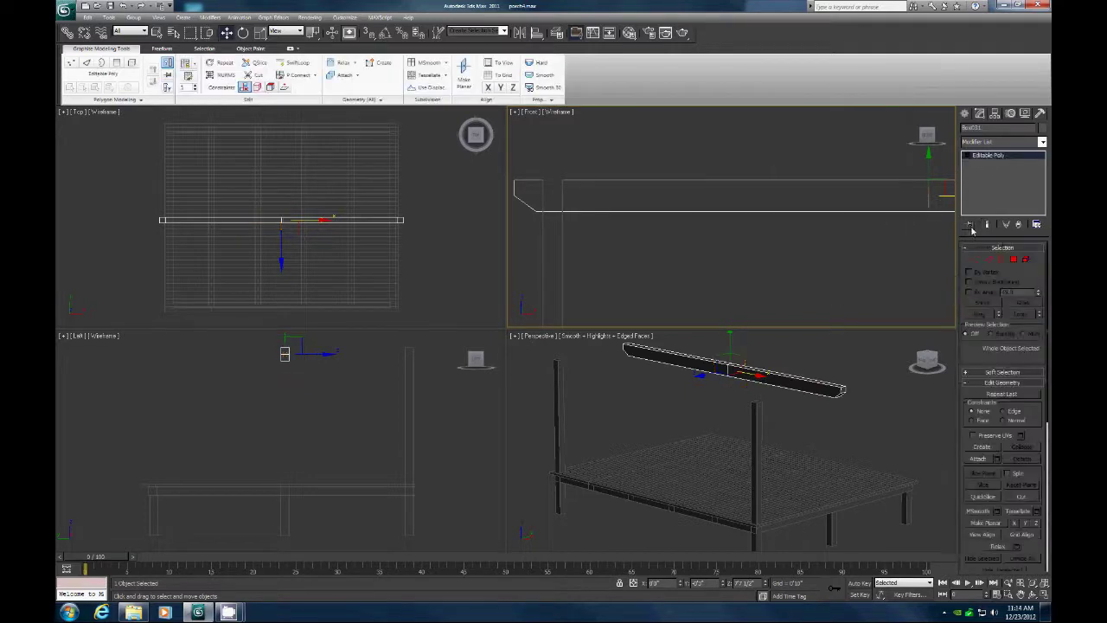
Step: Enter Edge sub-object level on the mirrored beam
click(1043, 583)
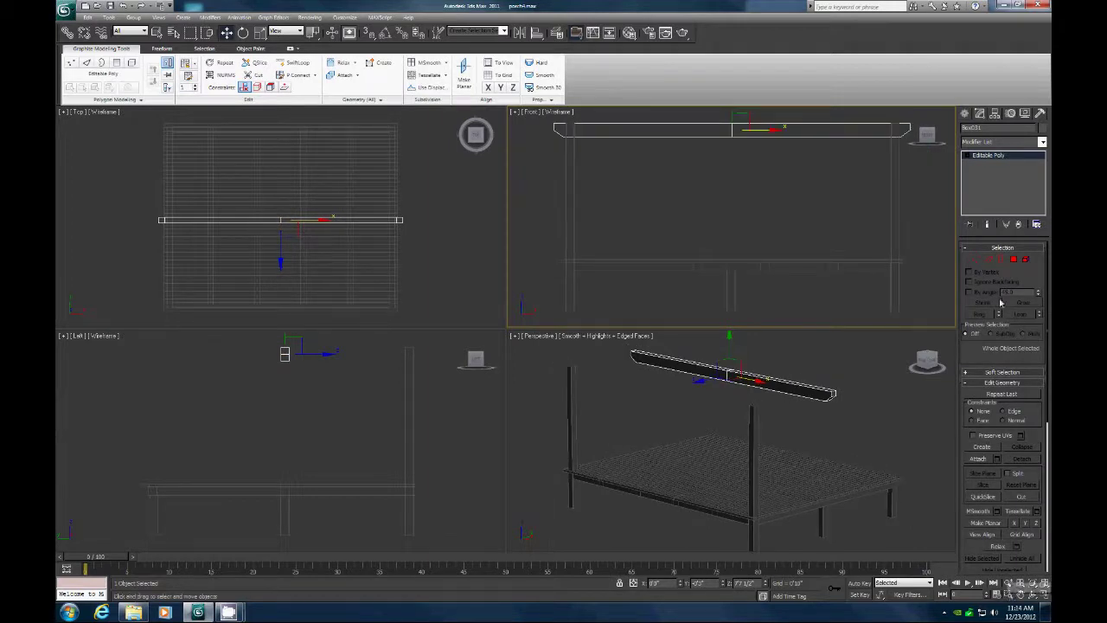
click(989, 259)
drag(727, 122, 738, 145)
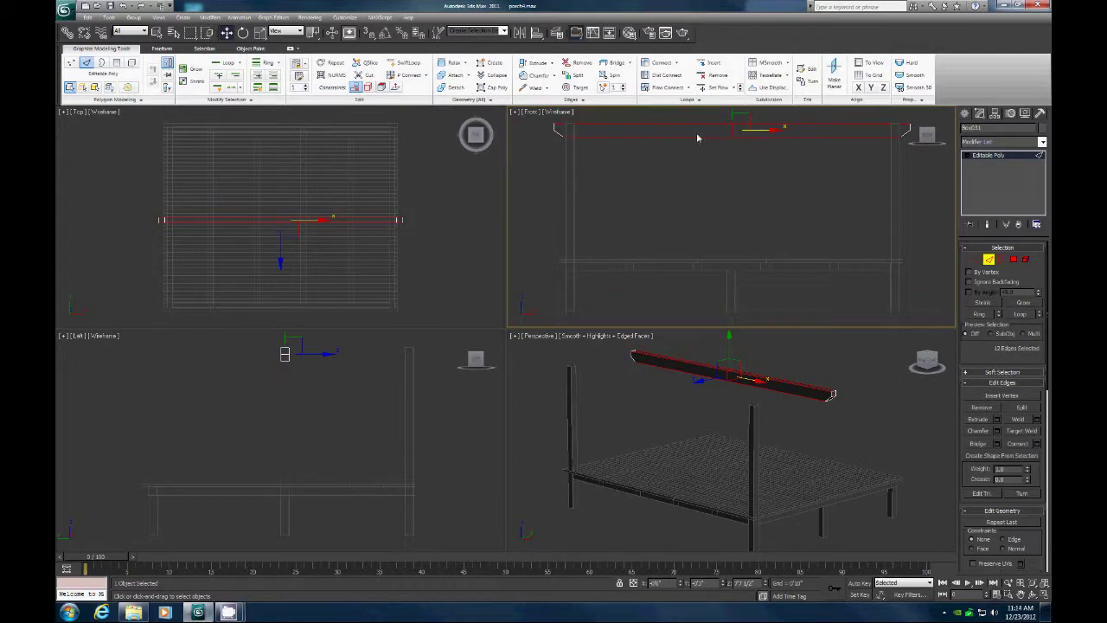
alt+click(697, 130)
alt+click(707, 138)
drag(751, 123, 764, 153)
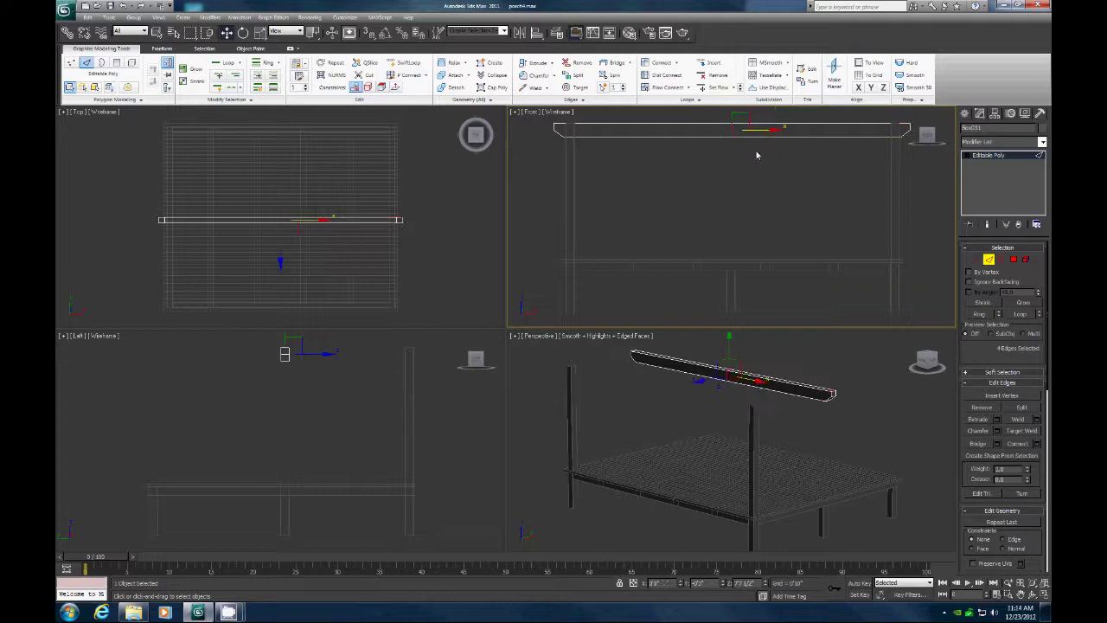
click(756, 155)
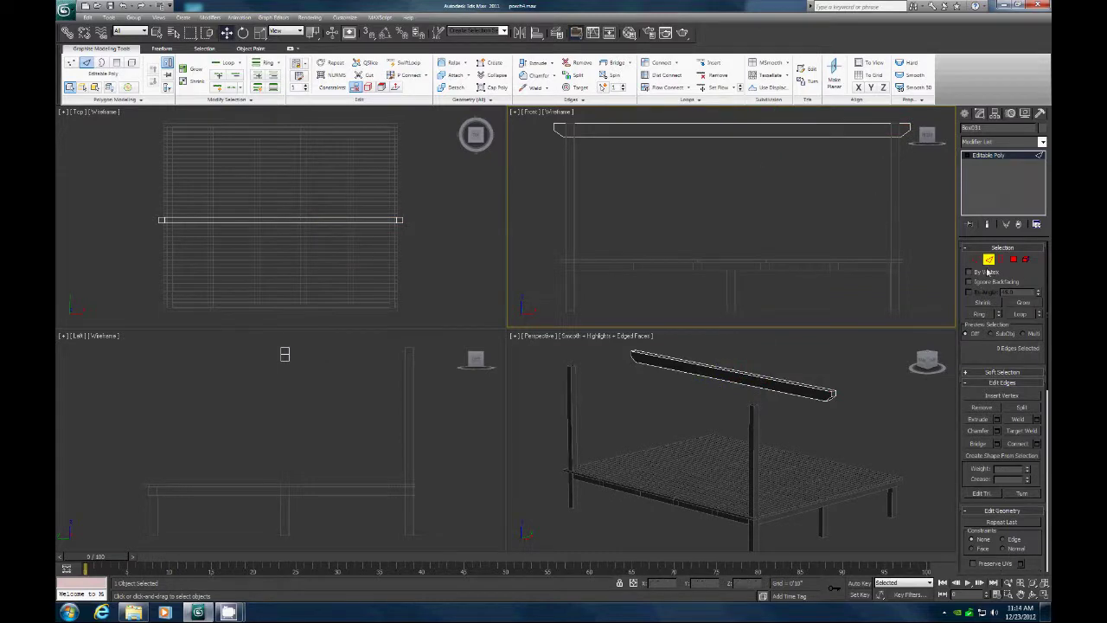
key(ctrl+a)
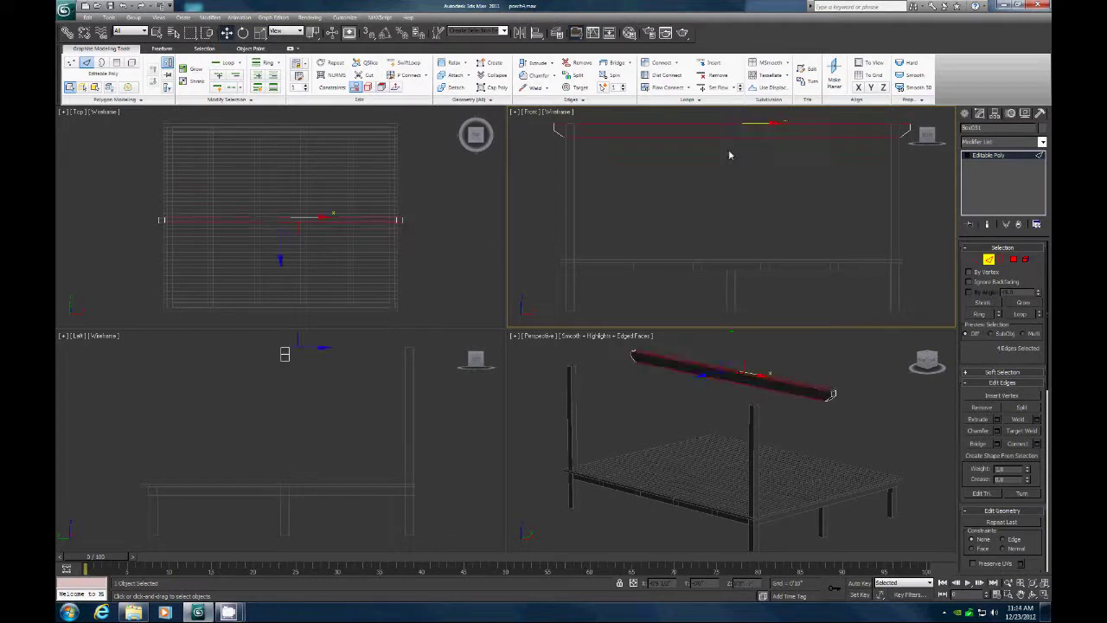
click(425, 273)
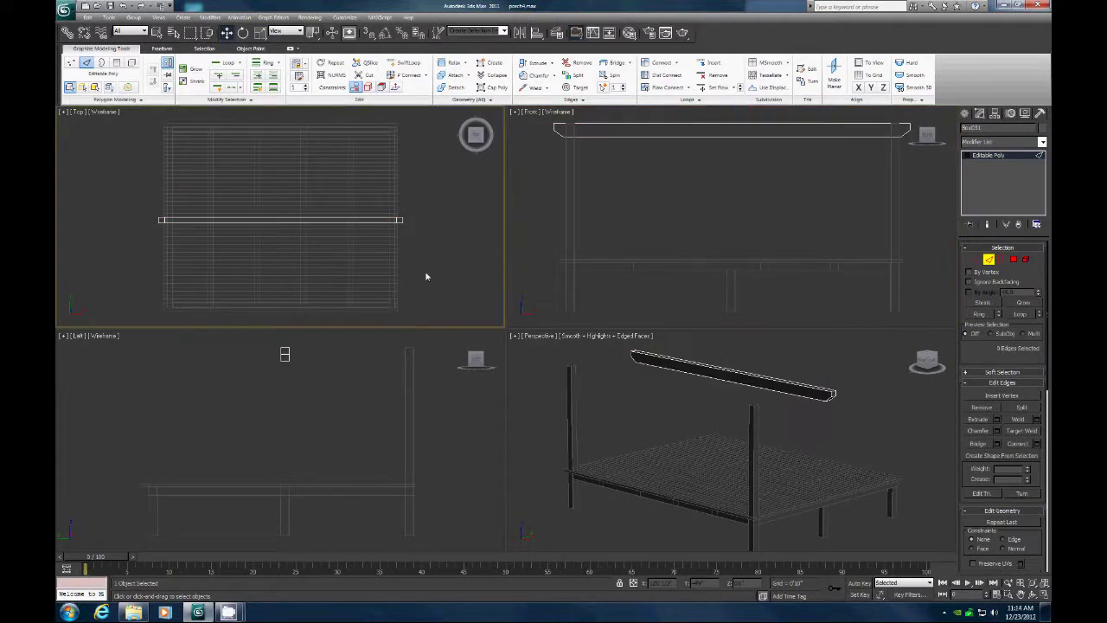
Step: Slightly chamfer the edges around the beam's front face
click(1000, 594)
drag(275, 342, 303, 371)
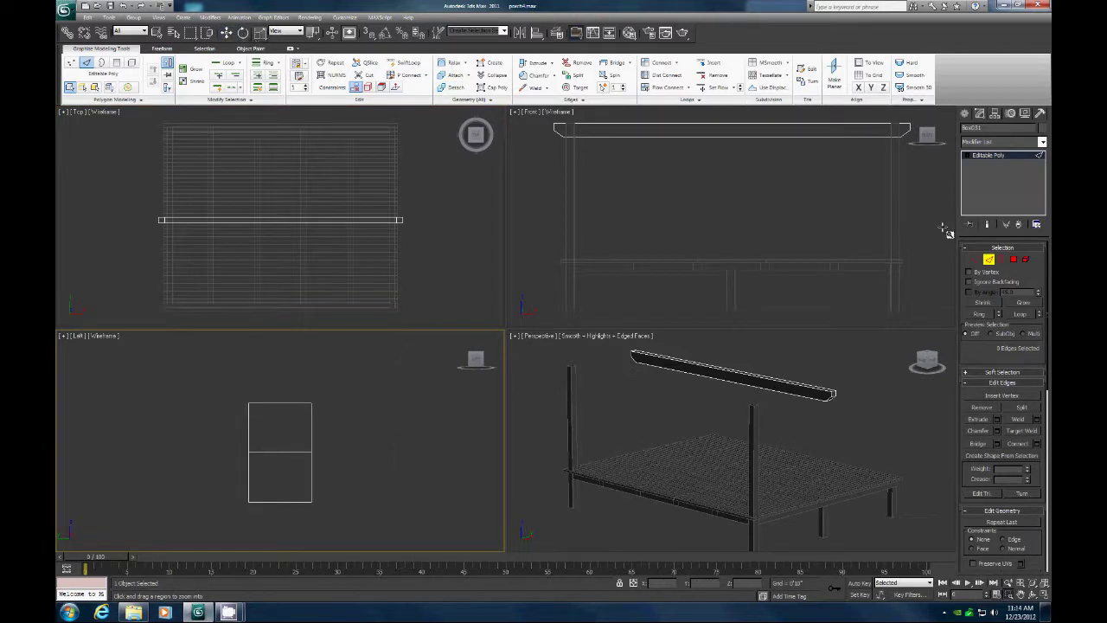
click(227, 33)
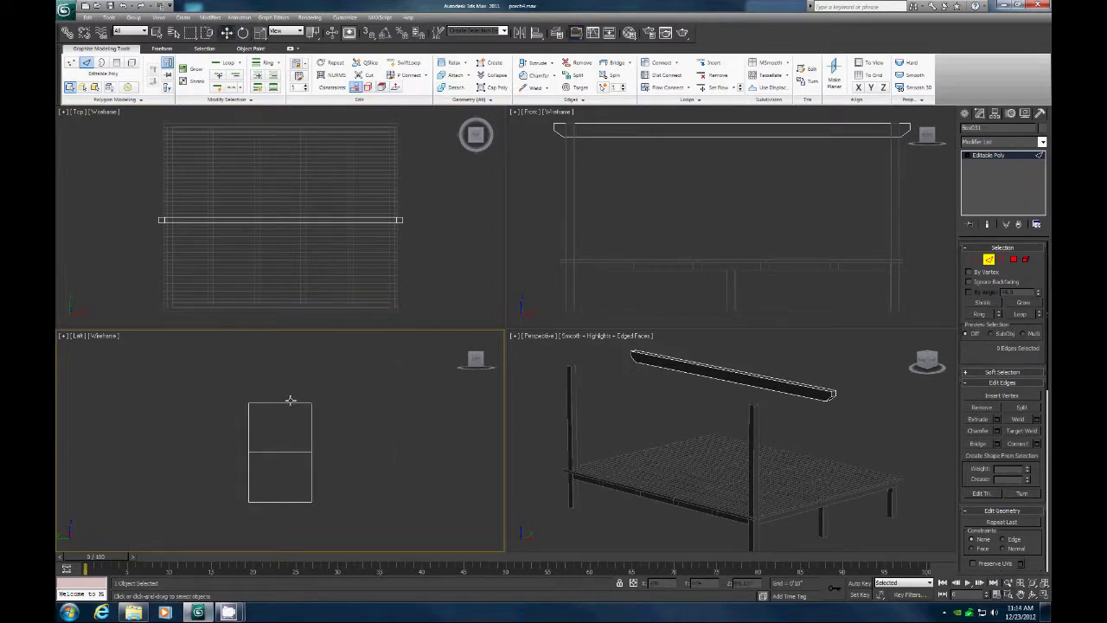
drag(330, 498, 276, 522)
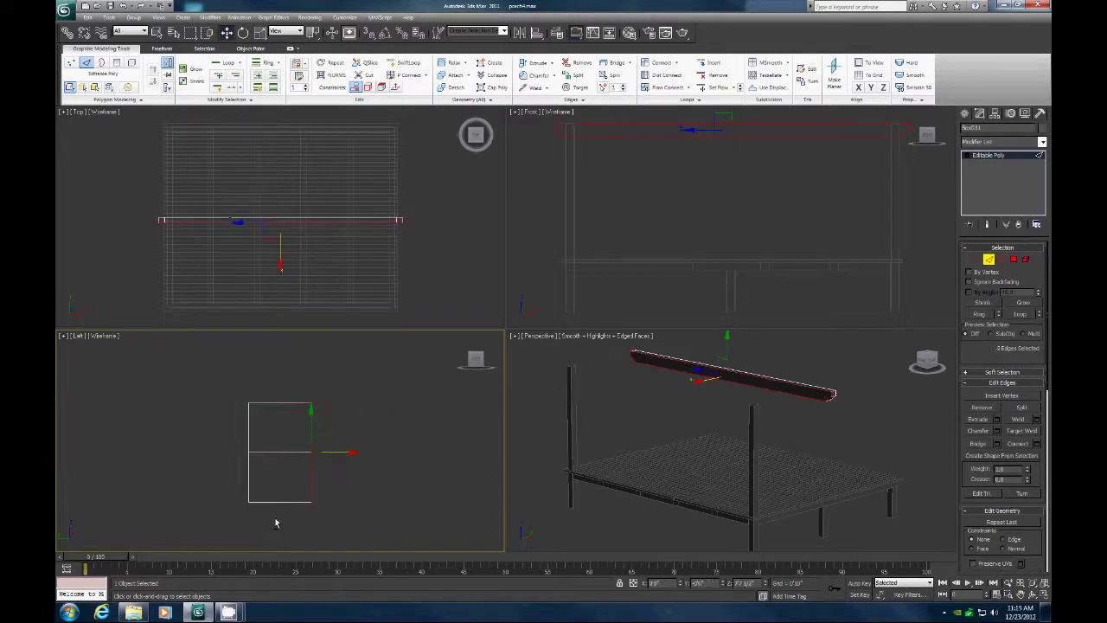
click(978, 429)
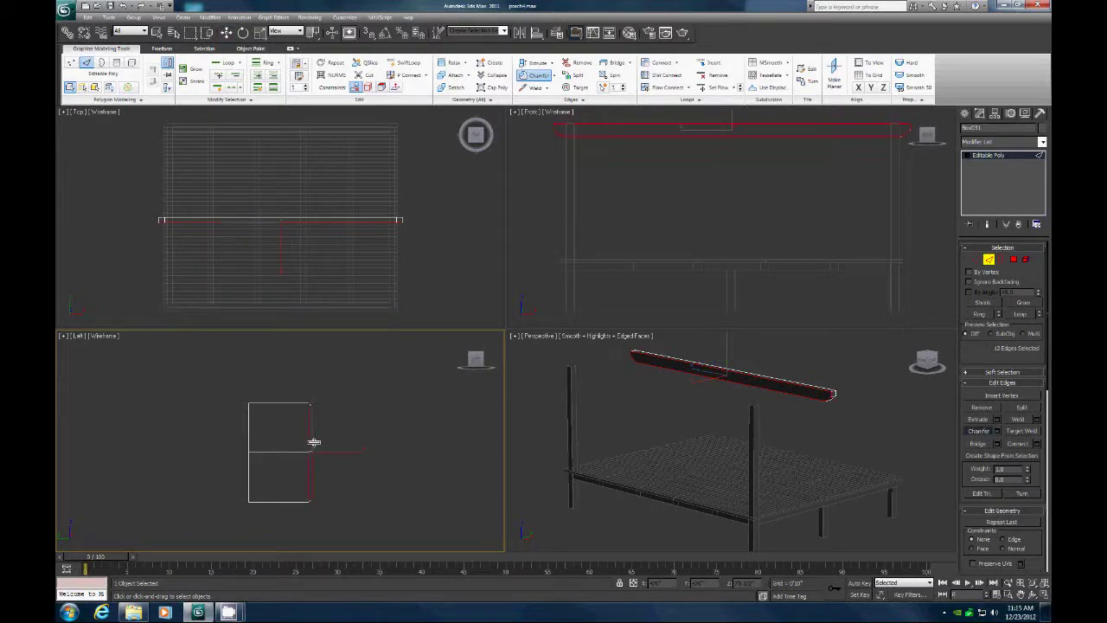
click(978, 431)
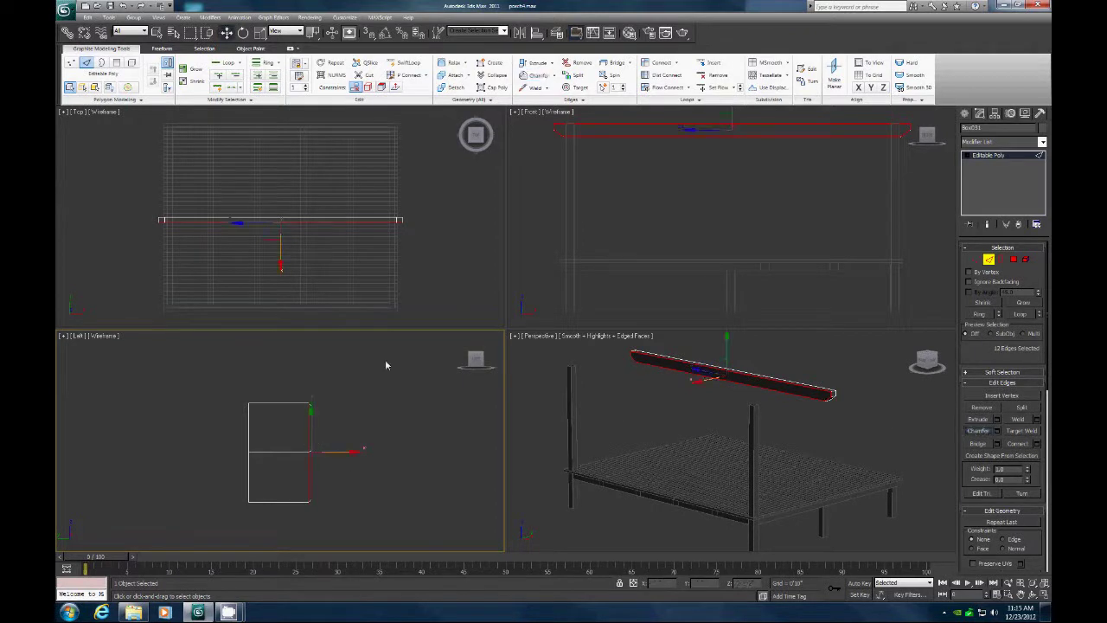
Step: Slightly chamfer the edges around the beam's back face and leave Edge sub-object level
key(ctrl+i)
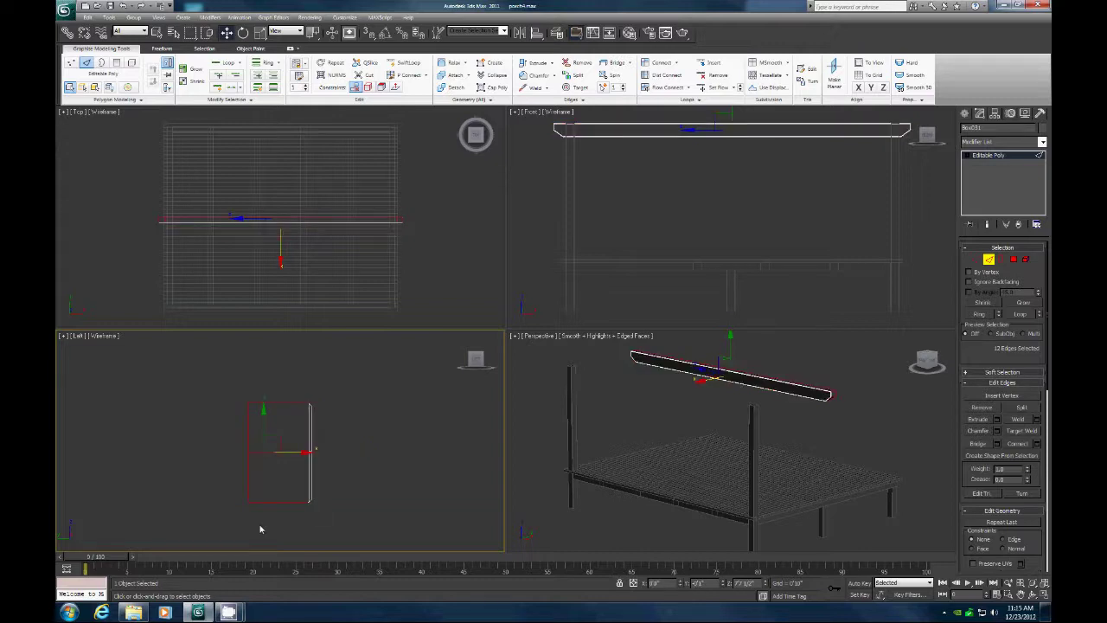
alt+drag(338, 392, 280, 526)
click(975, 430)
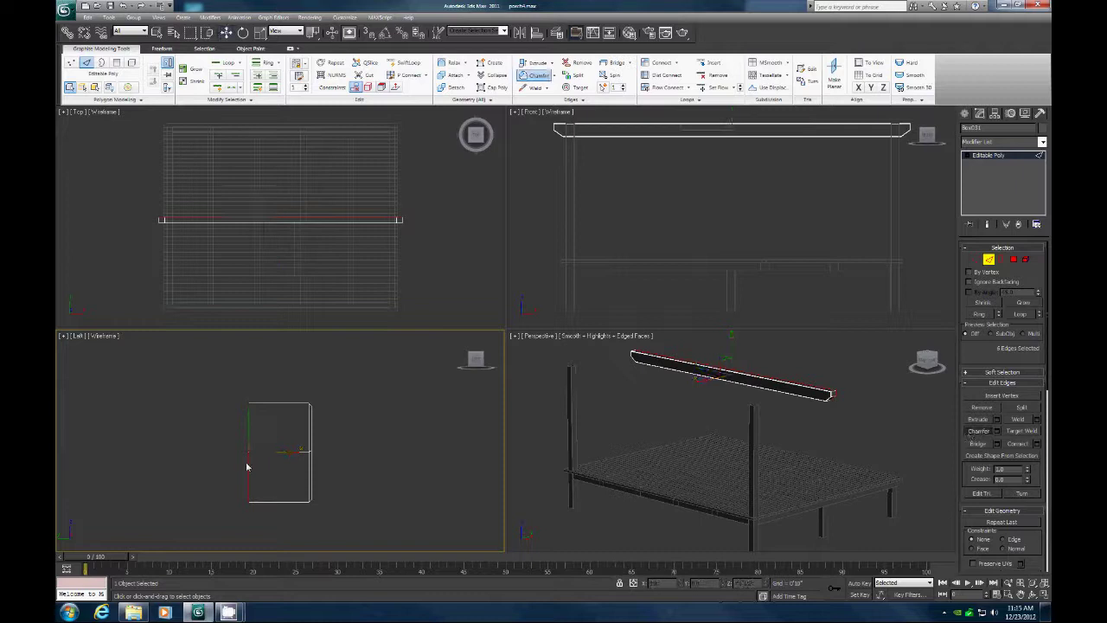
drag(249, 460, 314, 459)
click(977, 430)
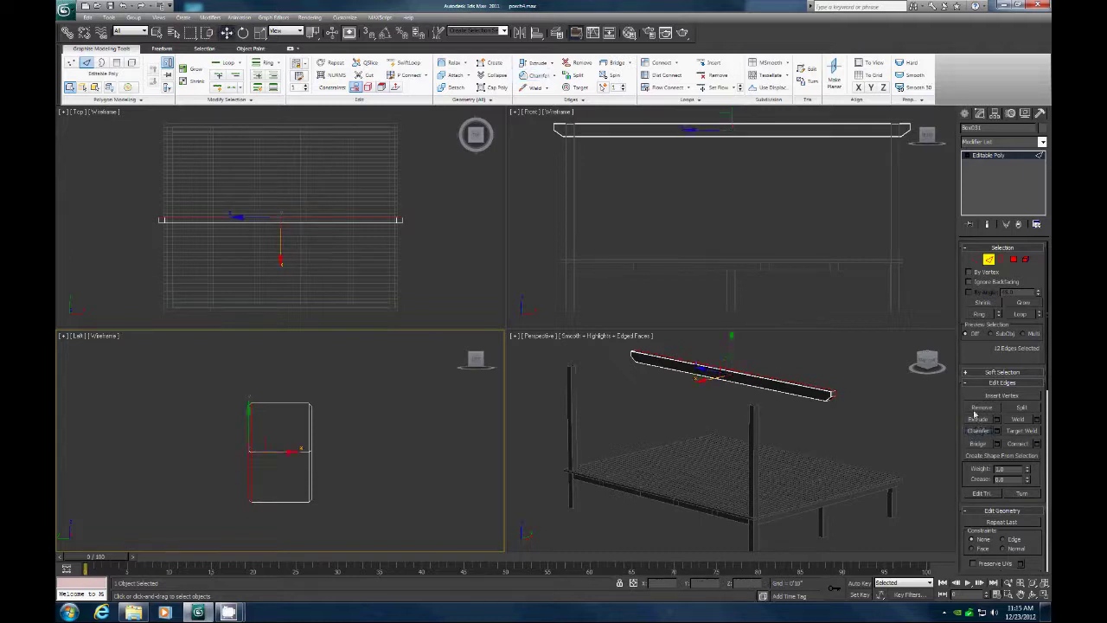
click(988, 260)
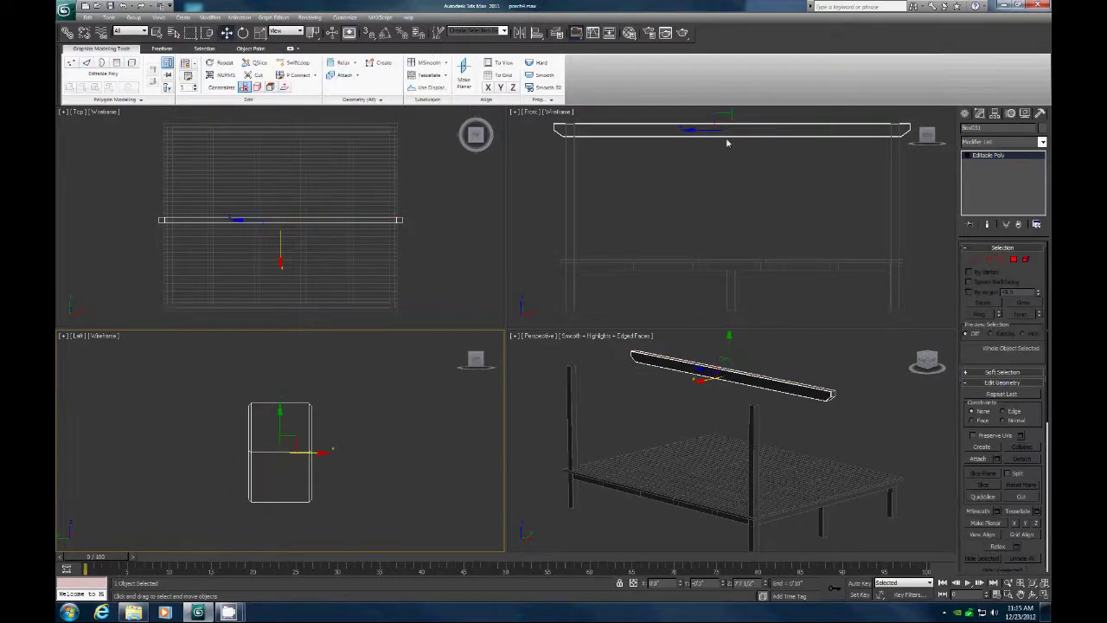
Step: Lower the beam to just above the deck and hide it
drag(731, 113, 739, 227)
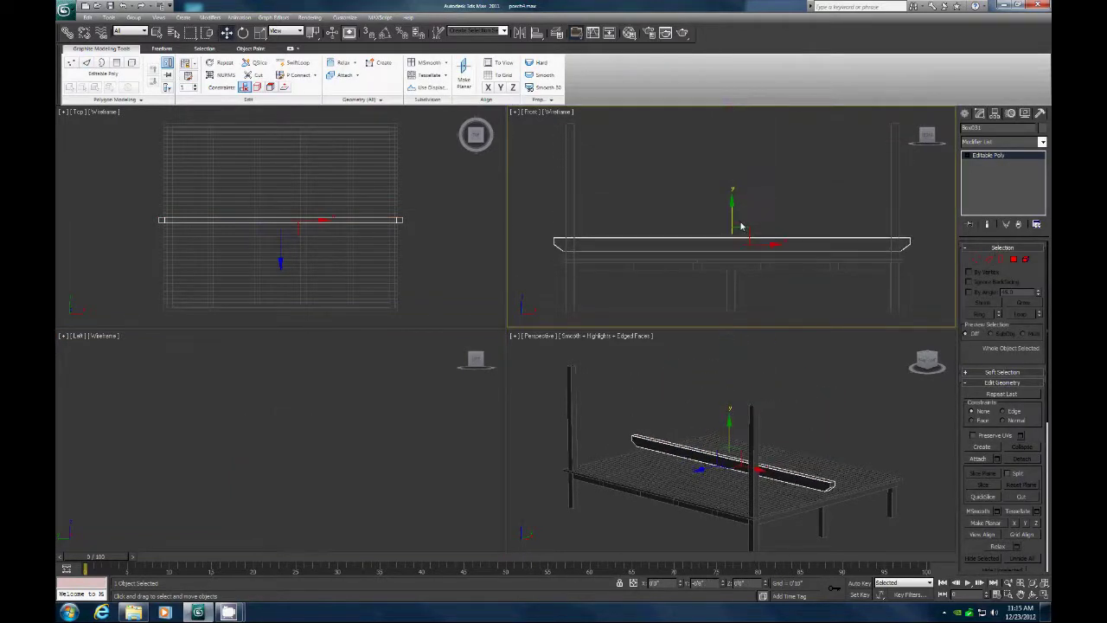
right_click(743, 233)
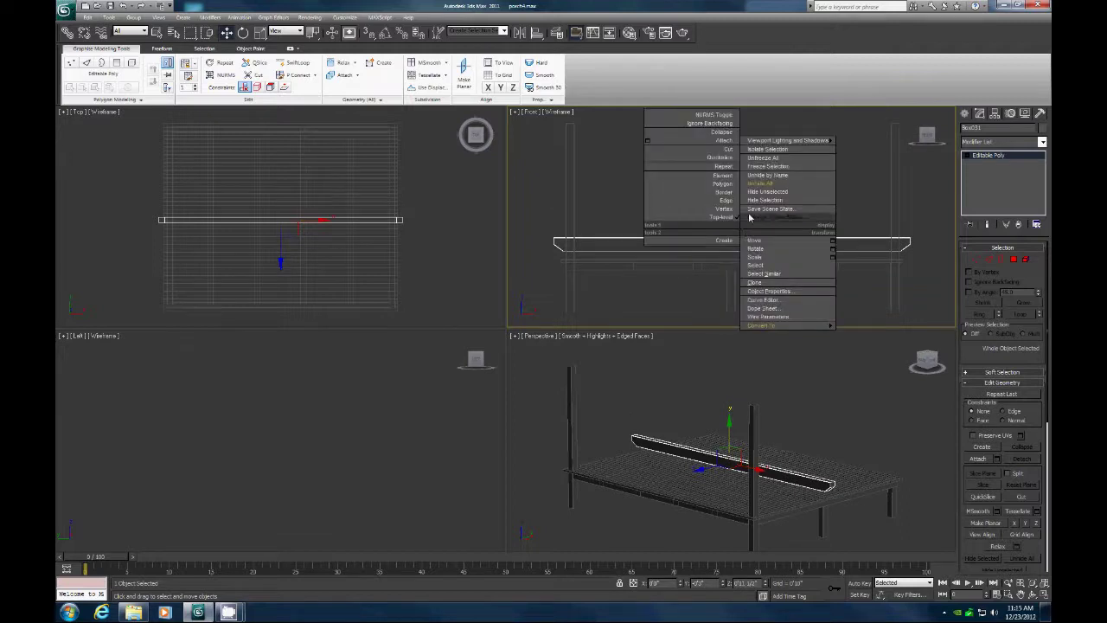
click(765, 200)
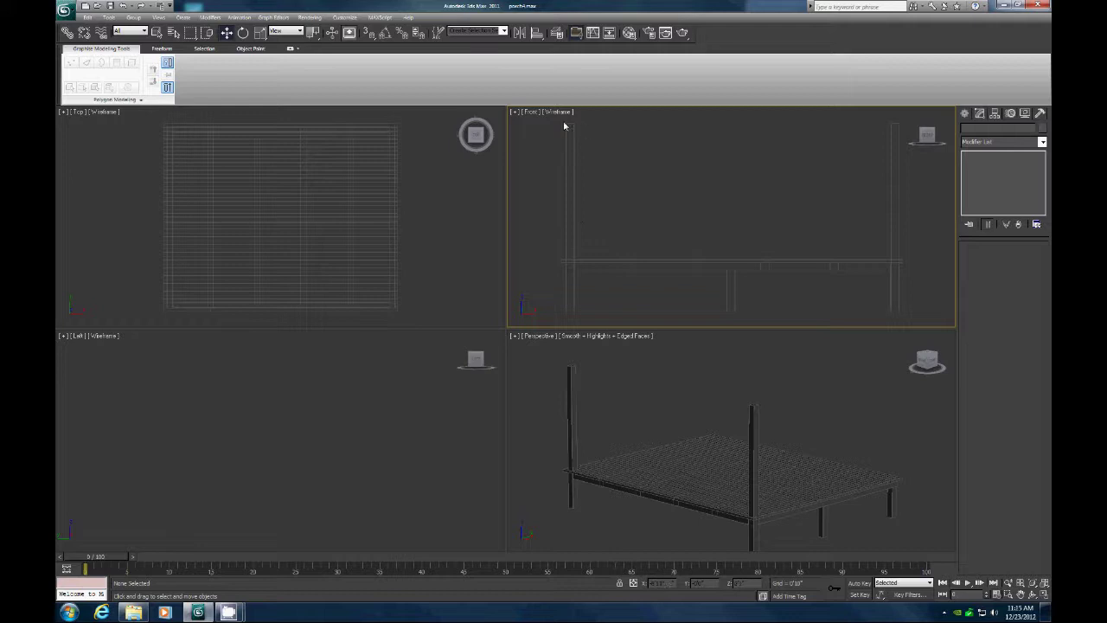
Step: Create an upright reference plane beside the left front post, about 1'4 1/2" wide, and set its length to 7'0"
click(574, 152)
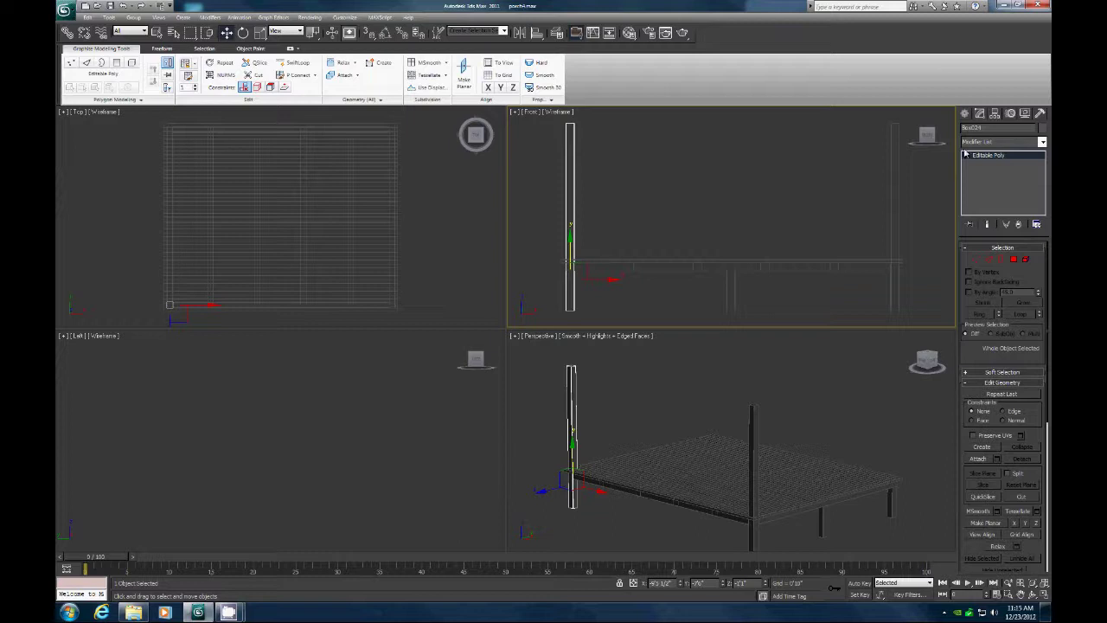
click(966, 114)
click(1021, 224)
drag(575, 125, 599, 256)
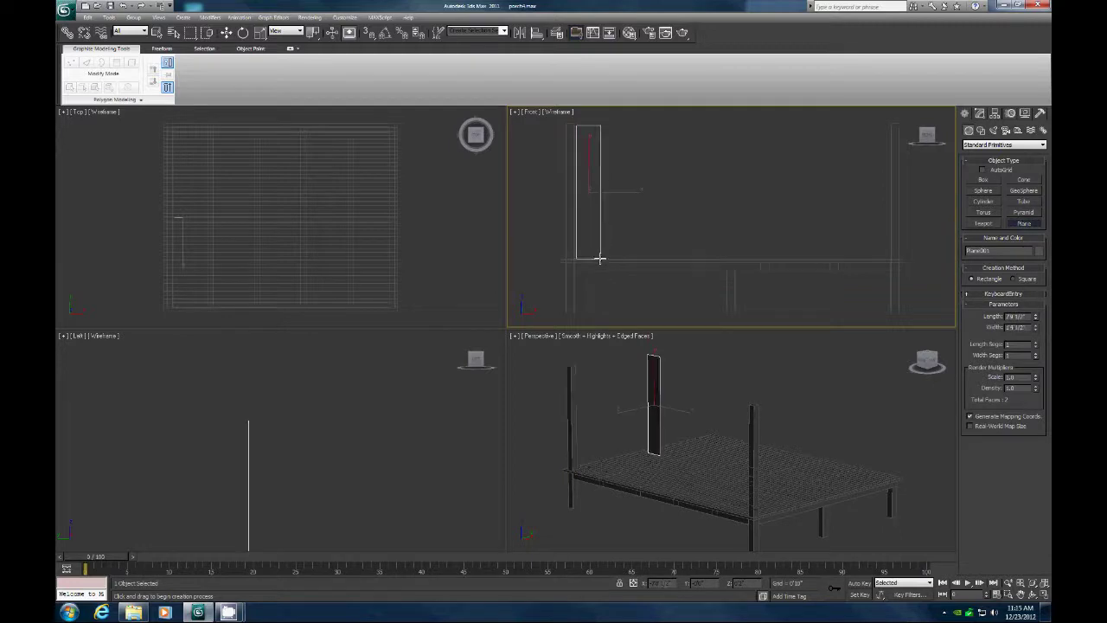
double_click(1017, 316)
key(Return)
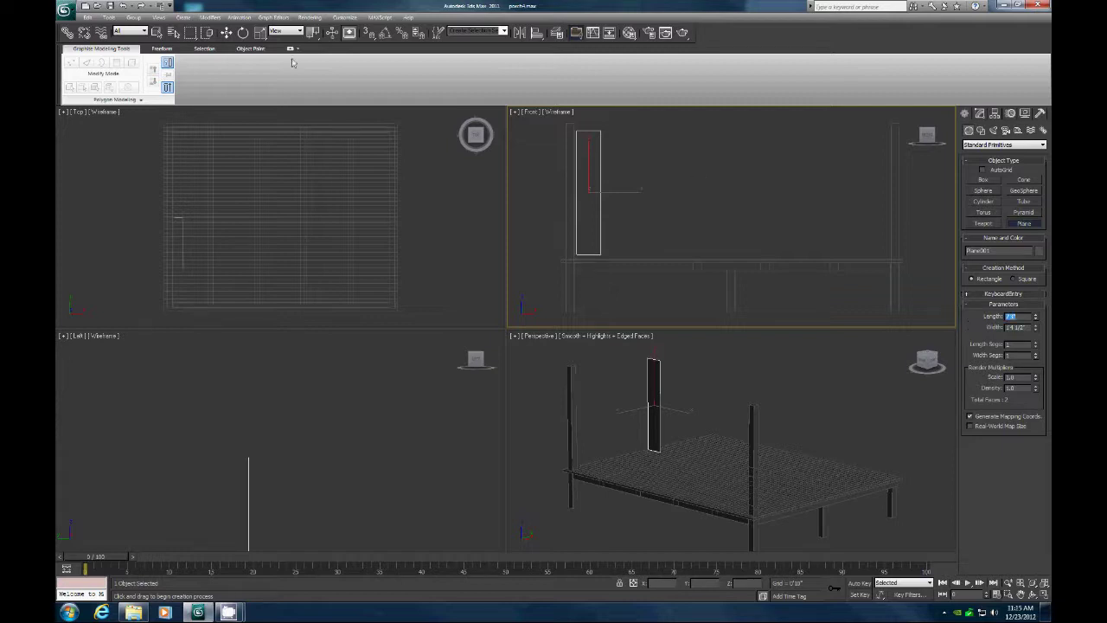
Step: Move the reference plane so it stands on the deck against the left front post, along the deck's front edge
click(225, 35)
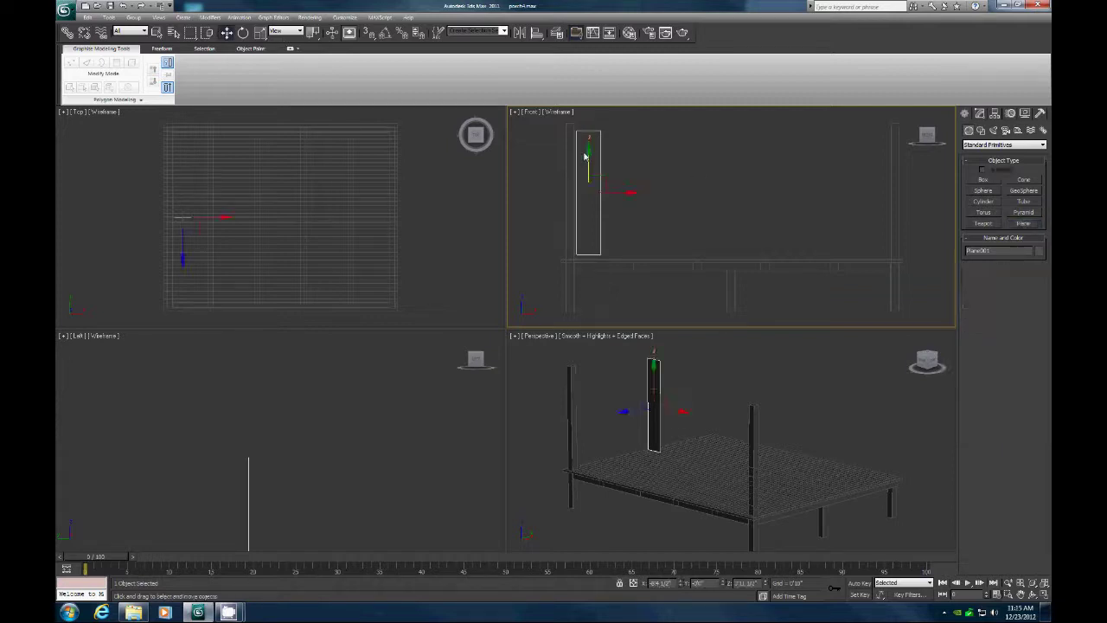
drag(585, 156, 586, 156)
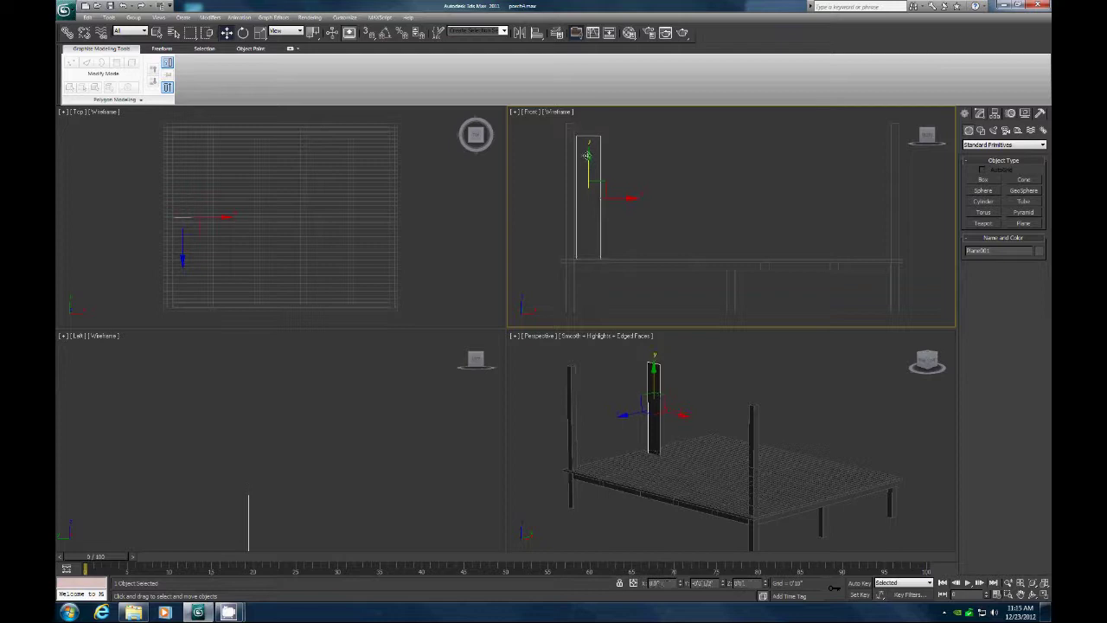
drag(615, 198, 612, 199)
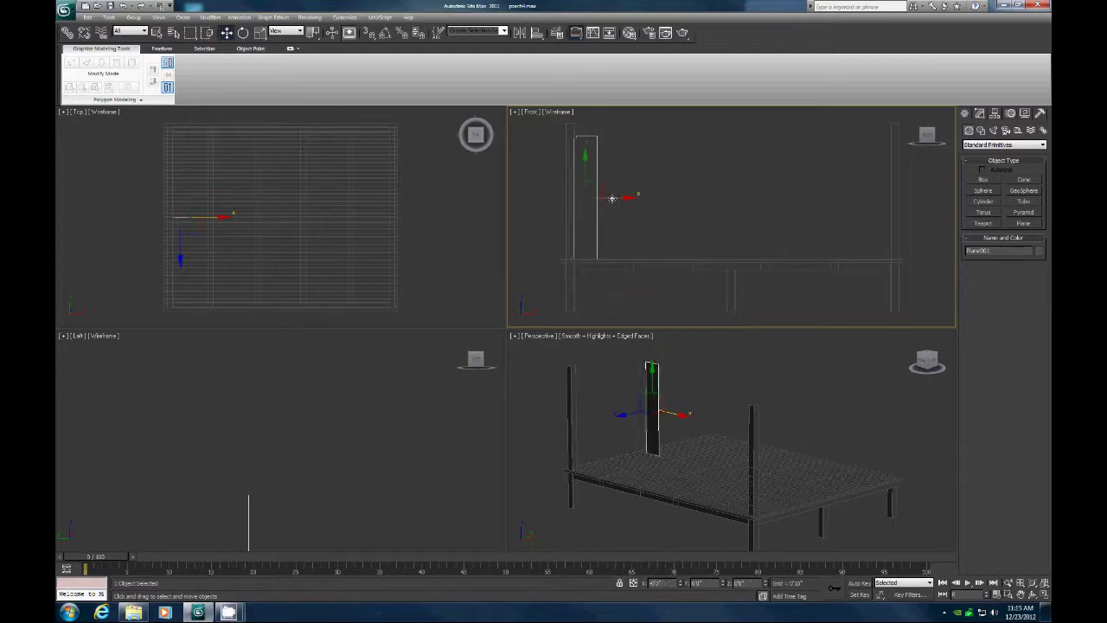
right_click(163, 200)
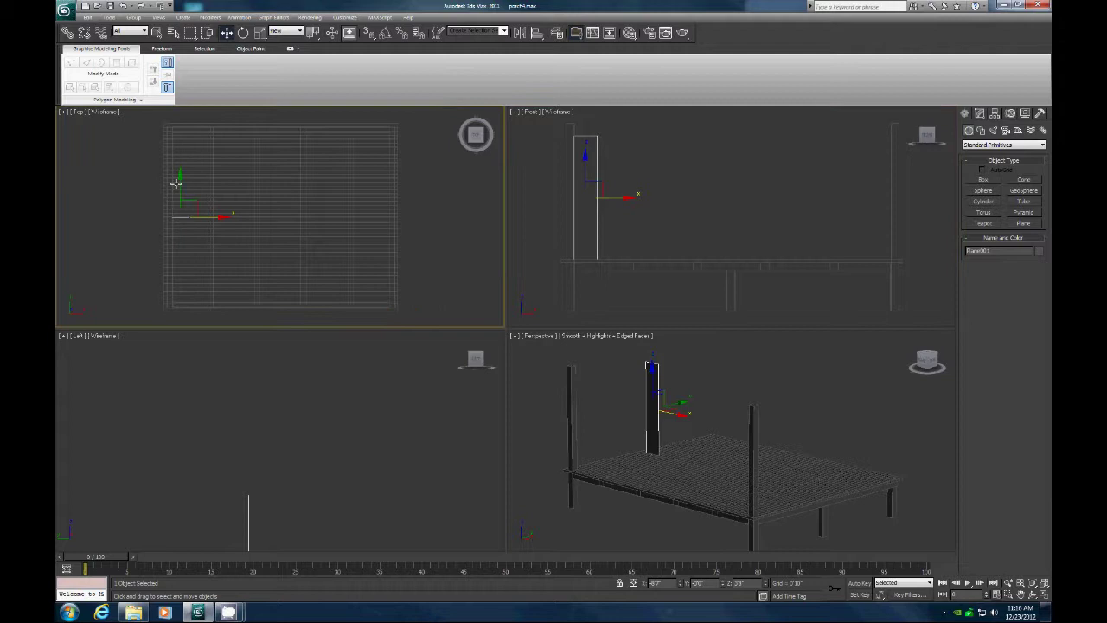
drag(182, 176, 184, 261)
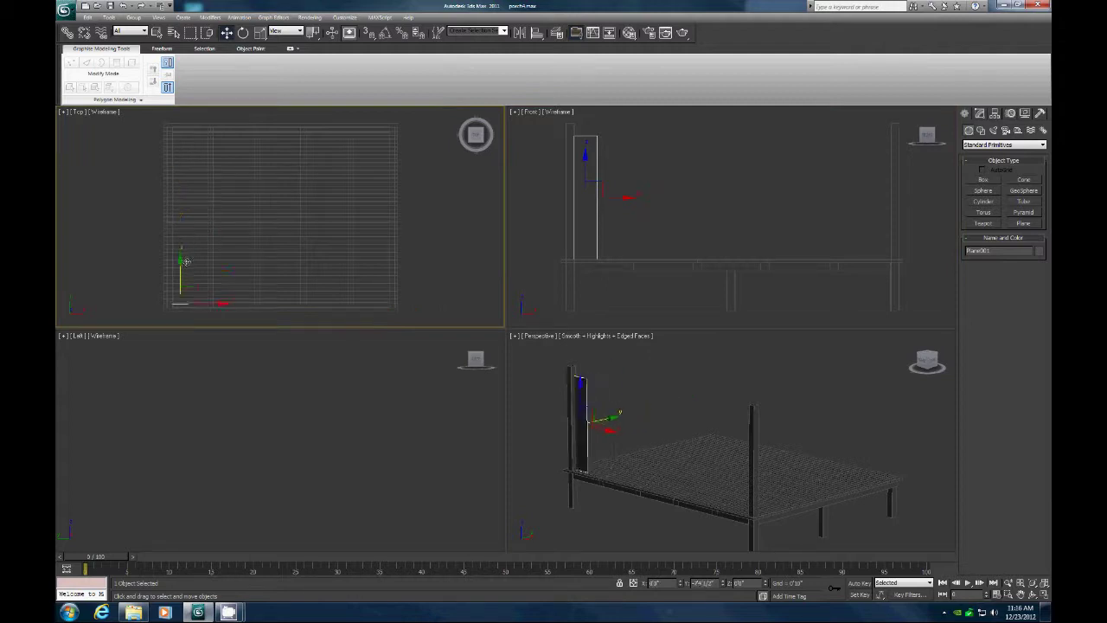
Step: Clone the reference plane along X as one Copy placed against the inner side of the right front post
right_click(635, 179)
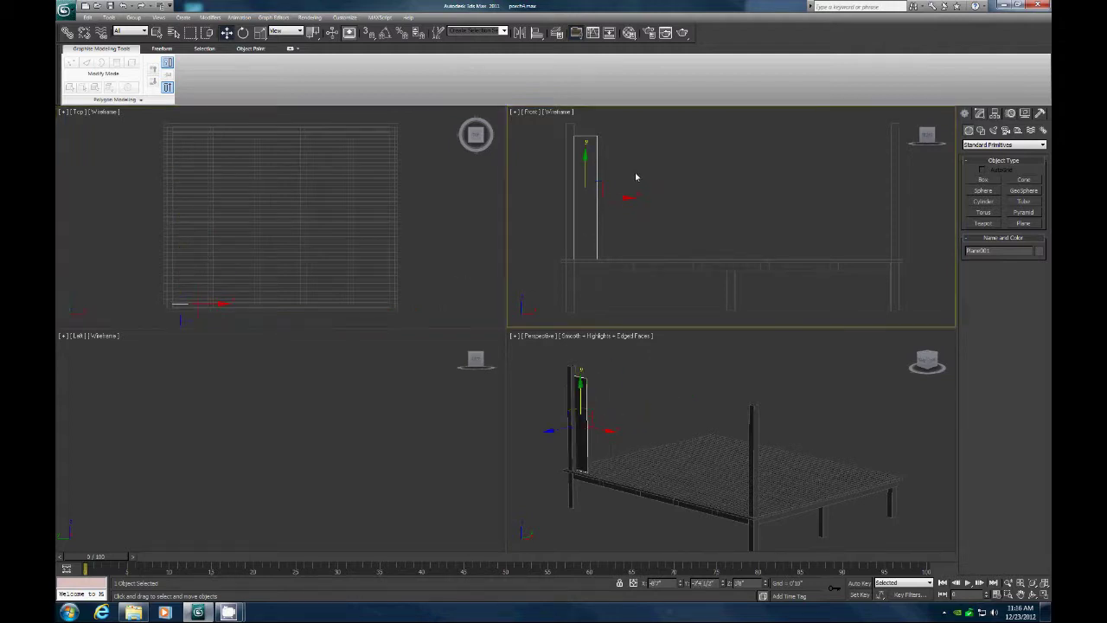
shift+drag(631, 197, 922, 195)
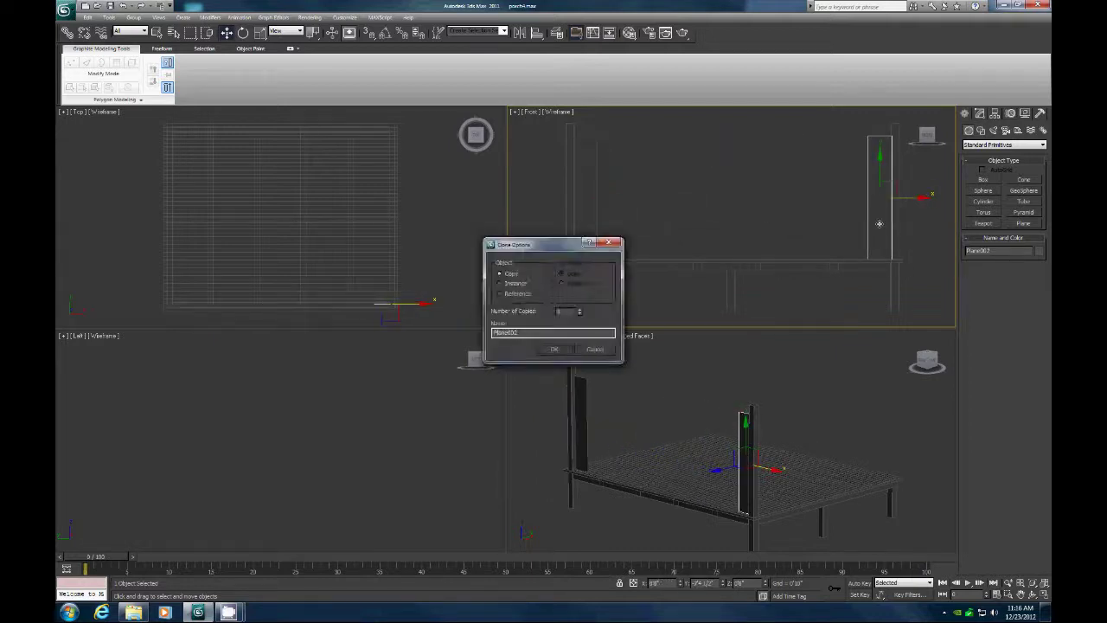
click(553, 350)
Step: Lower the left front post's top vertices to the adjacent reference plane's top edge, and delete that plane
click(568, 130)
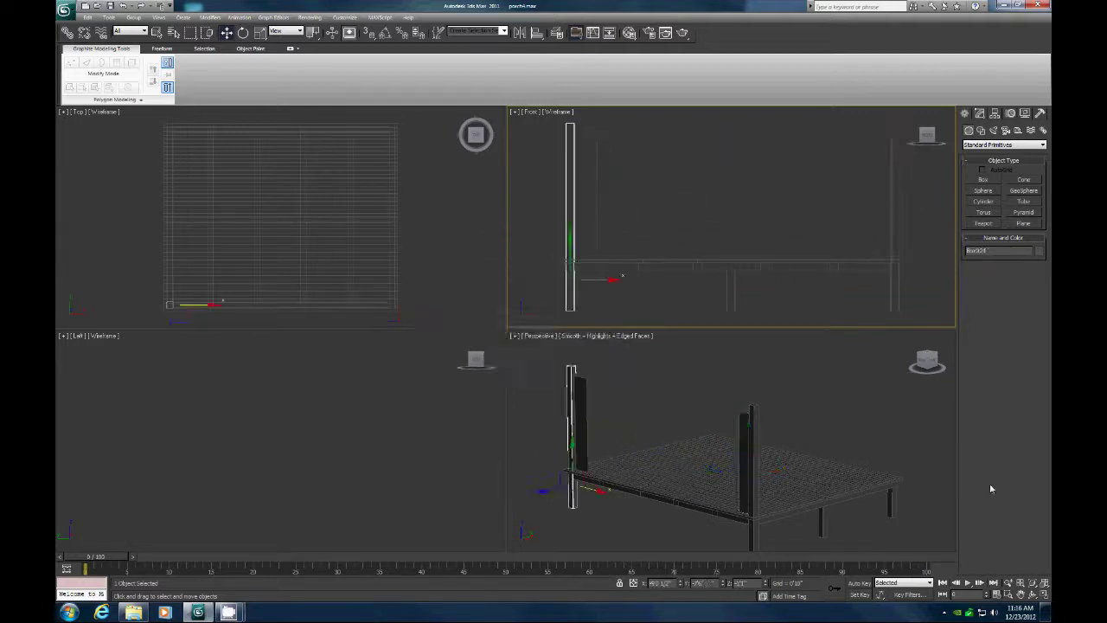
click(1007, 594)
drag(556, 161, 610, 121)
click(979, 114)
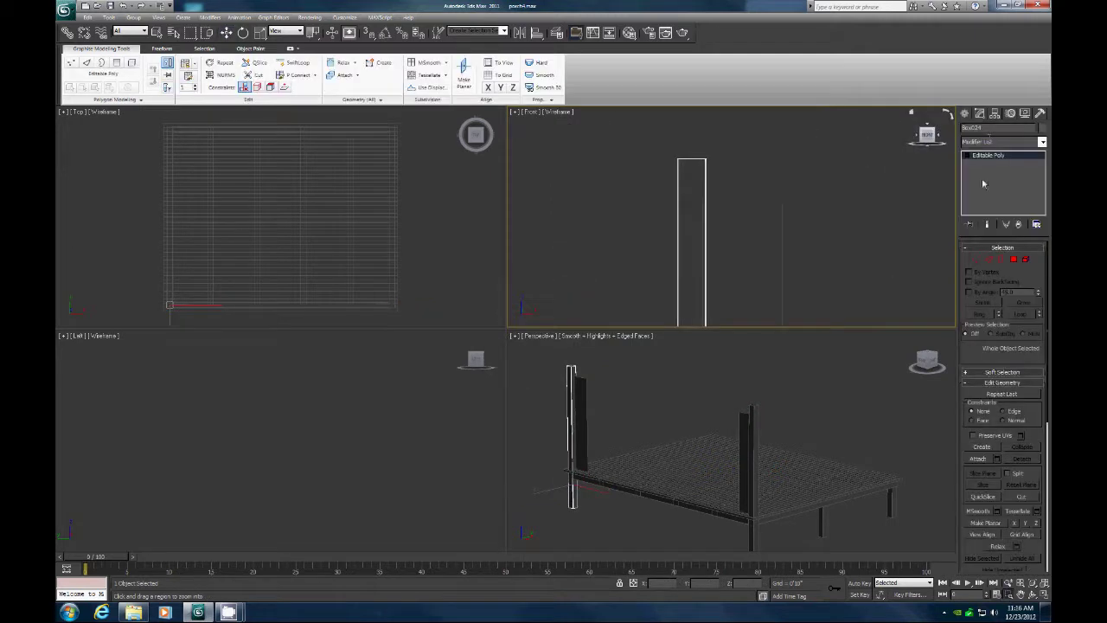
click(977, 261)
drag(692, 120, 692, 161)
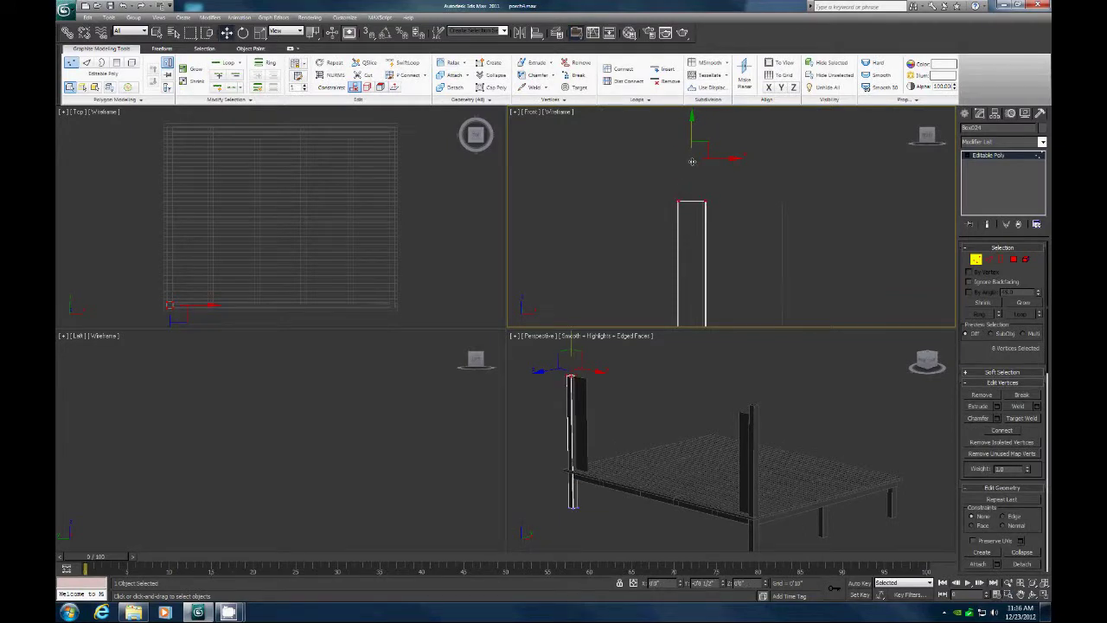
click(977, 260)
drag(754, 205, 781, 231)
right_click(782, 227)
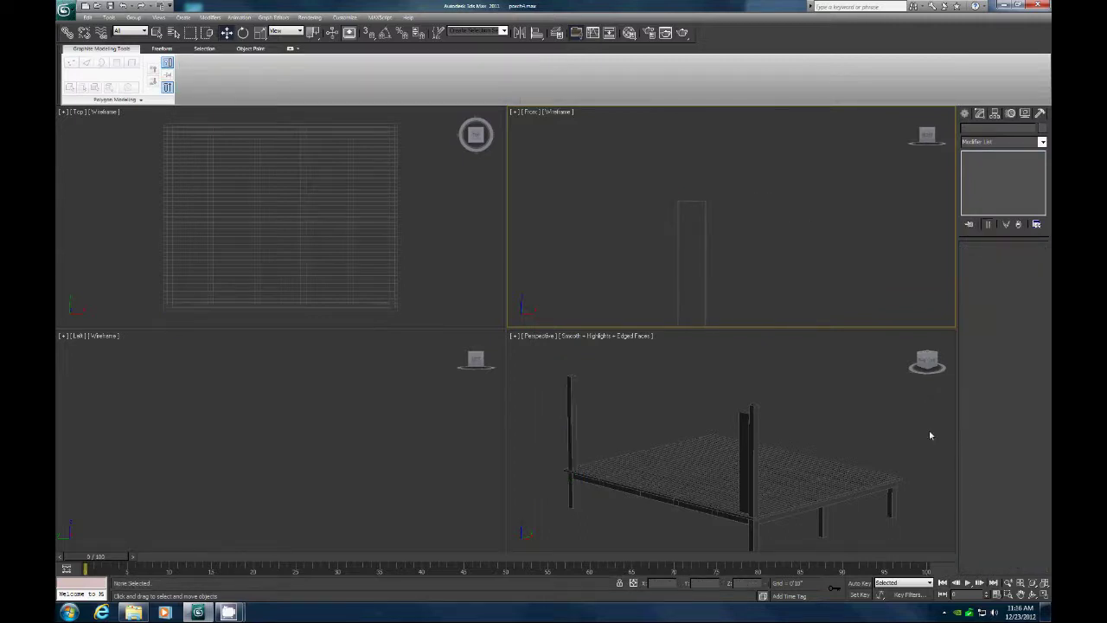
Step: Lower the right front post's top vertices to the adjacent reference plane's top edge, and delete that plane
click(1044, 583)
click(1008, 583)
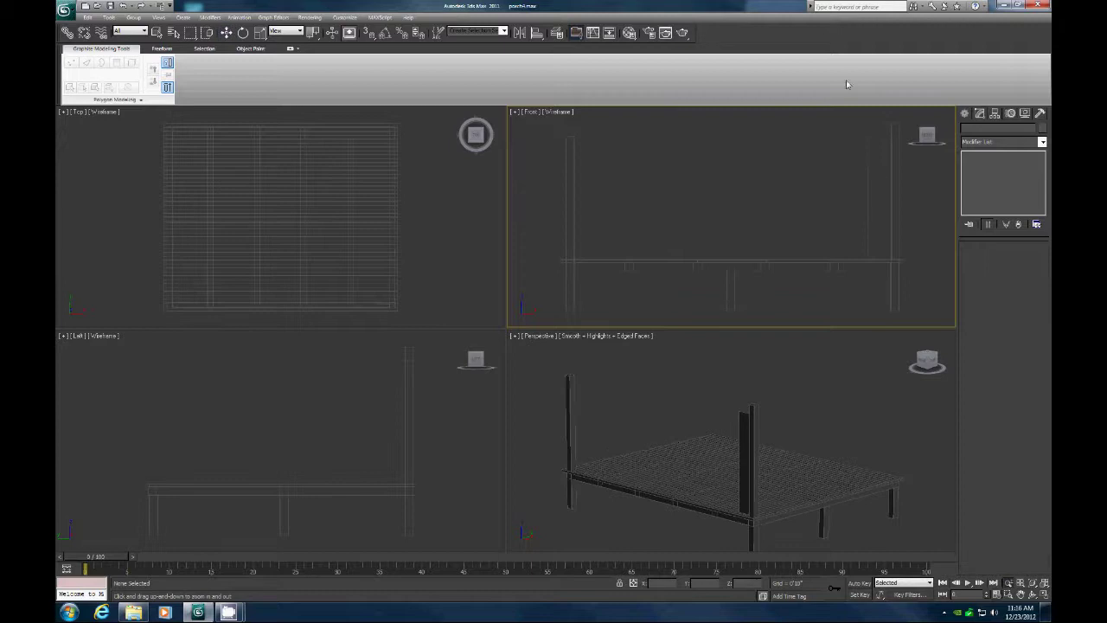
mouse_move(867, 152)
mouse_down()
mouse_move(840, 181)
mouse_move(852, 145)
mouse_up()
click(1008, 595)
click(226, 32)
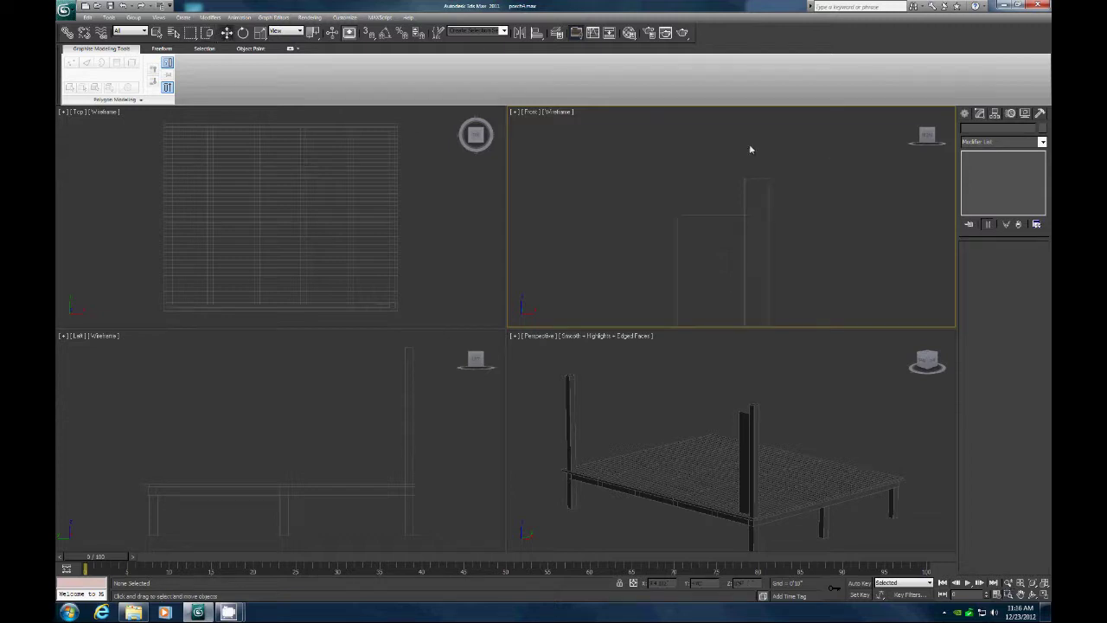
click(749, 179)
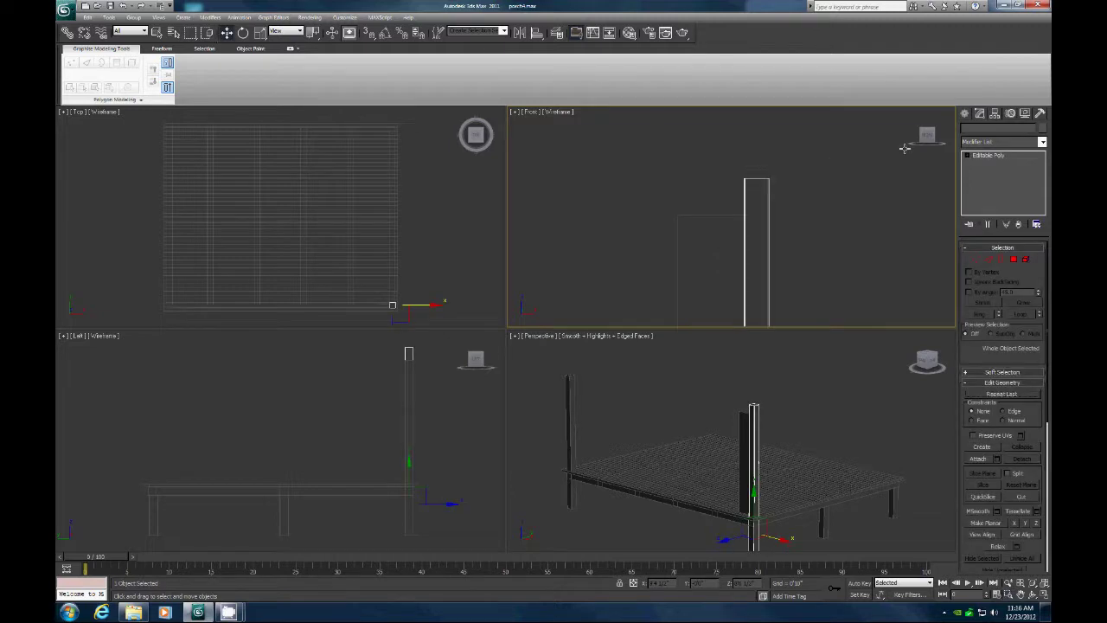
click(976, 259)
drag(758, 135, 762, 171)
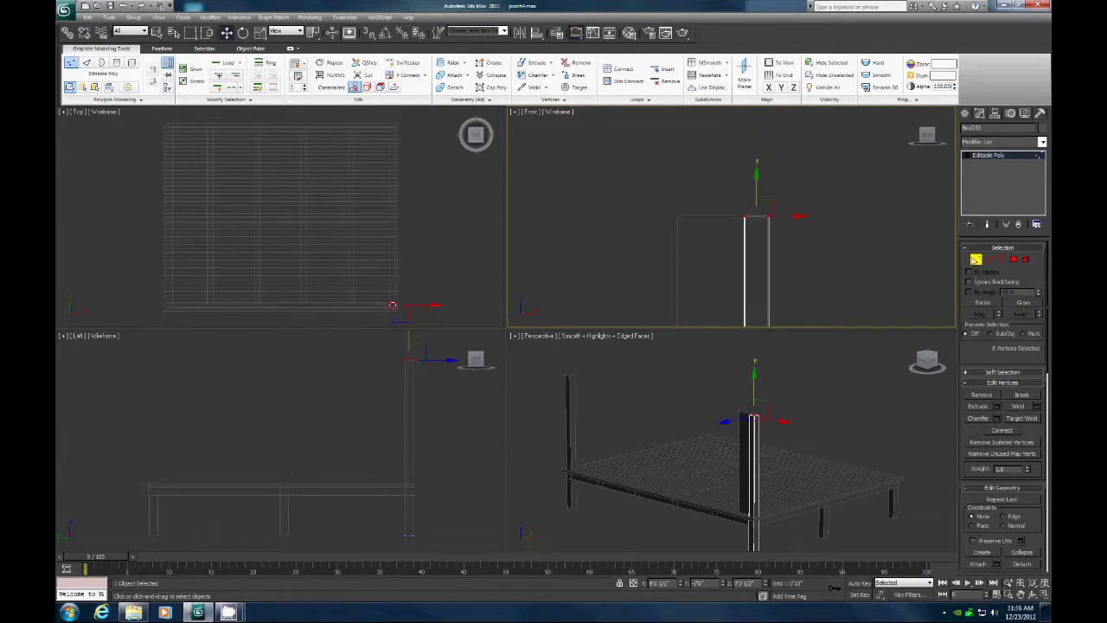
key(1)
click(693, 233)
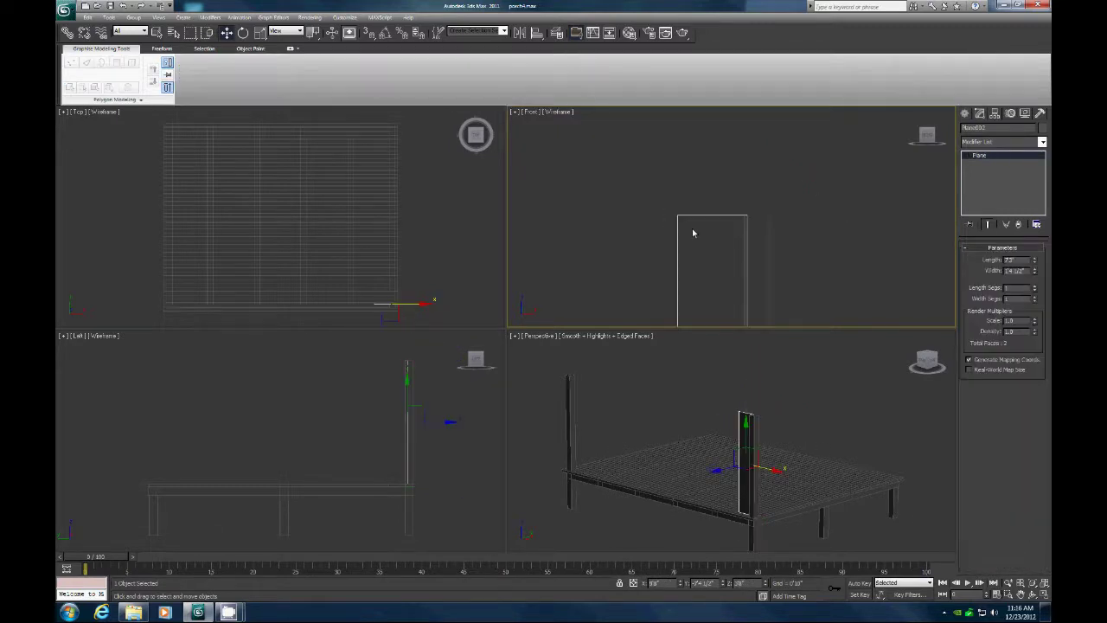
key(Delete)
Step: Unhide all hidden objects to bring back the chamfered roof beam
click(1044, 582)
right_click(711, 204)
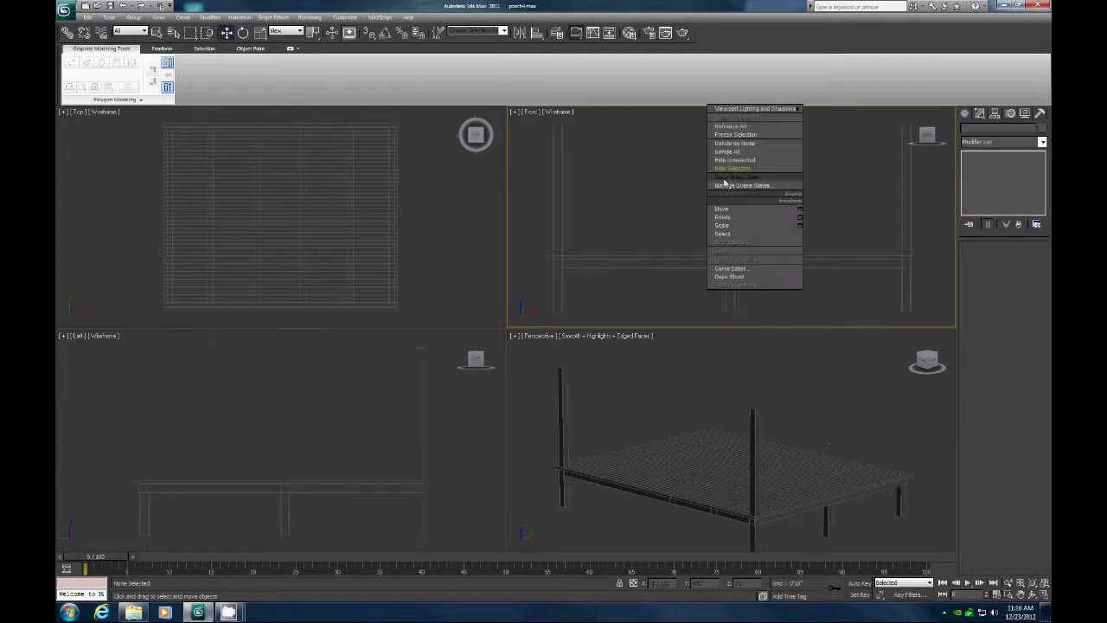
click(721, 152)
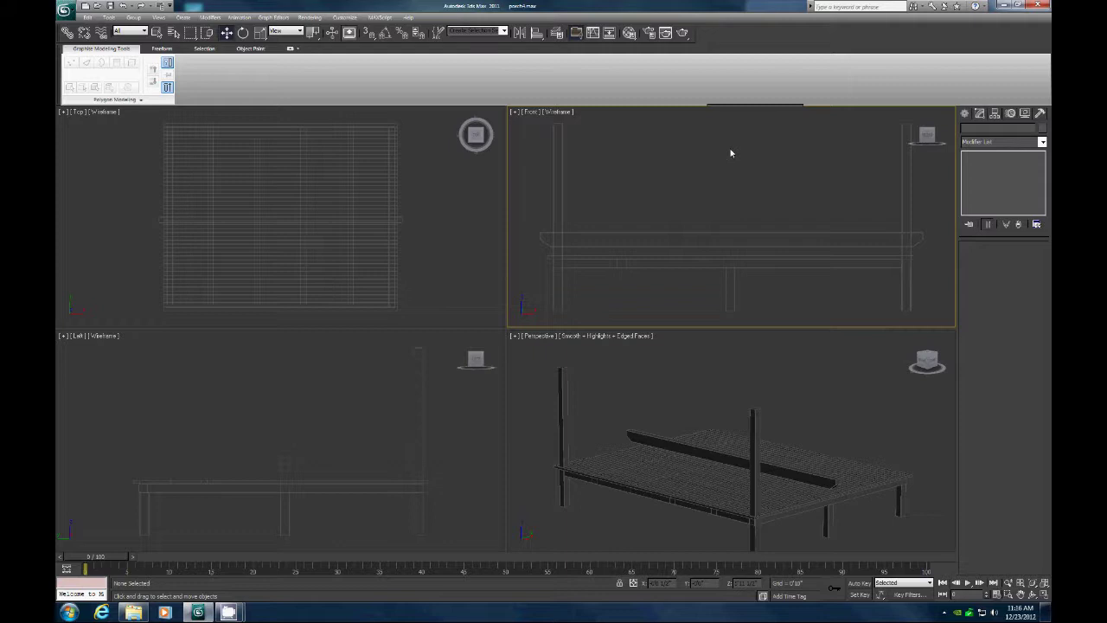
Step: Move the roof beam forward and up onto the tops of the front posts, flush with the post faces, and deselect it
click(733, 232)
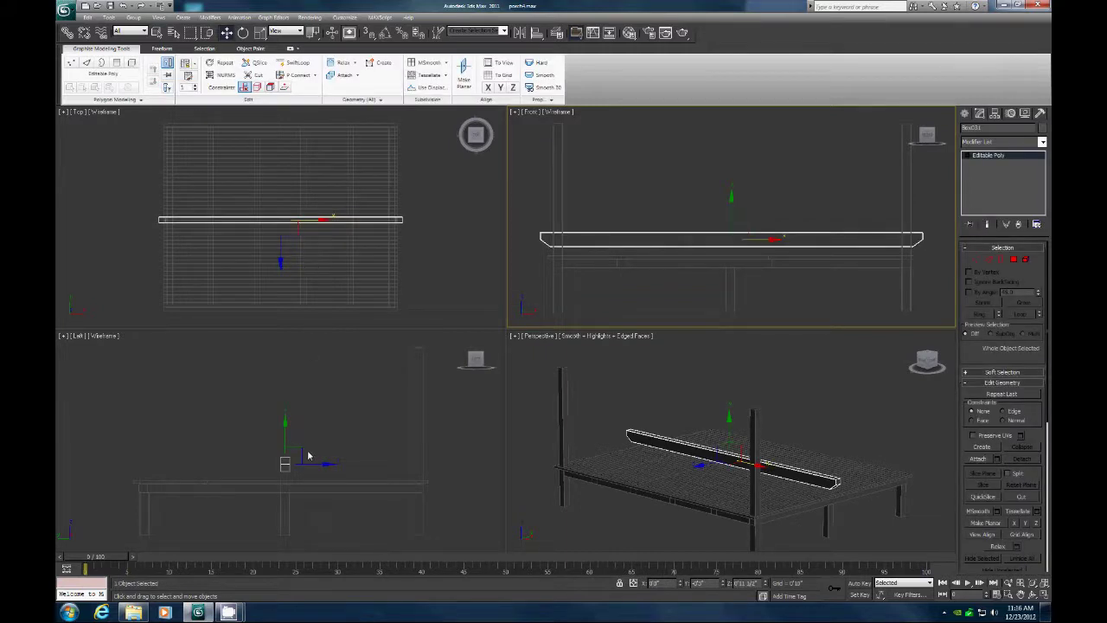
drag(291, 456, 437, 320)
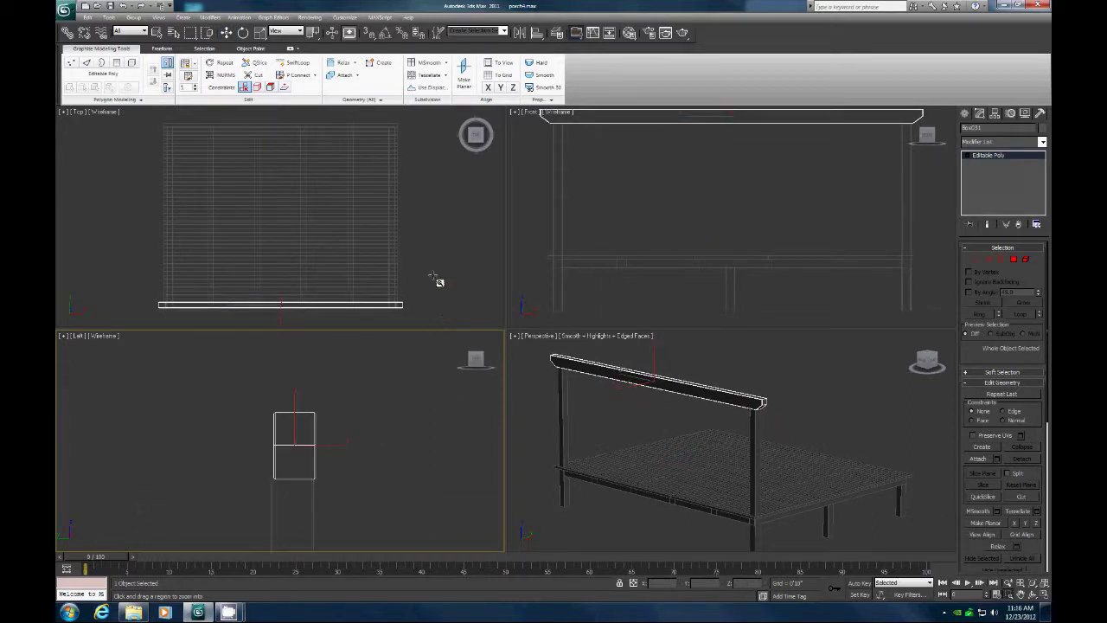
click(226, 32)
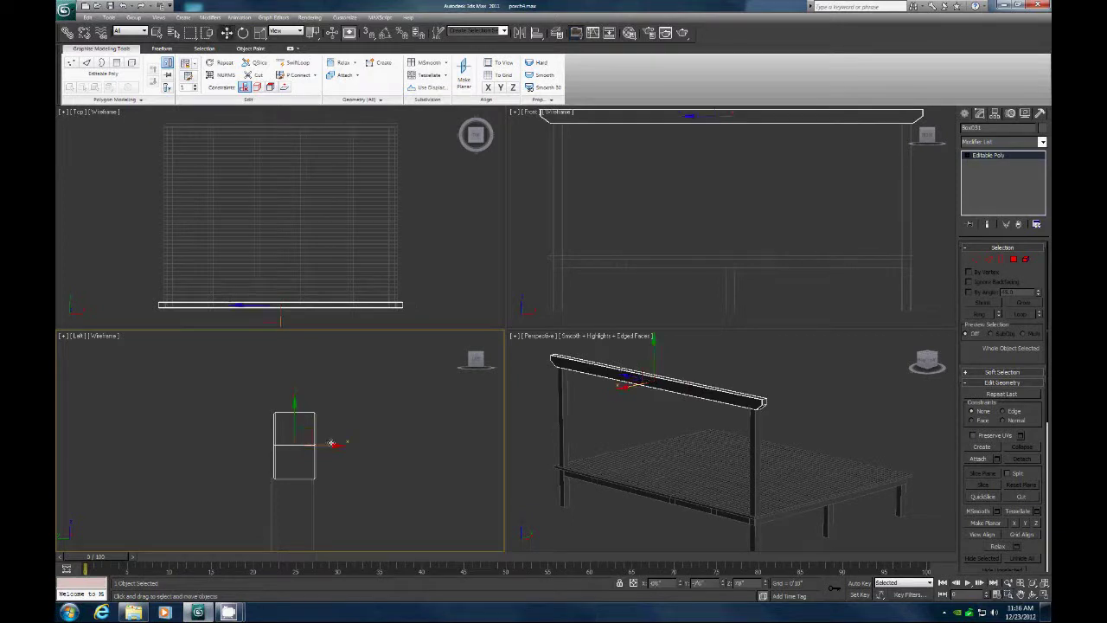
drag(331, 446, 328, 447)
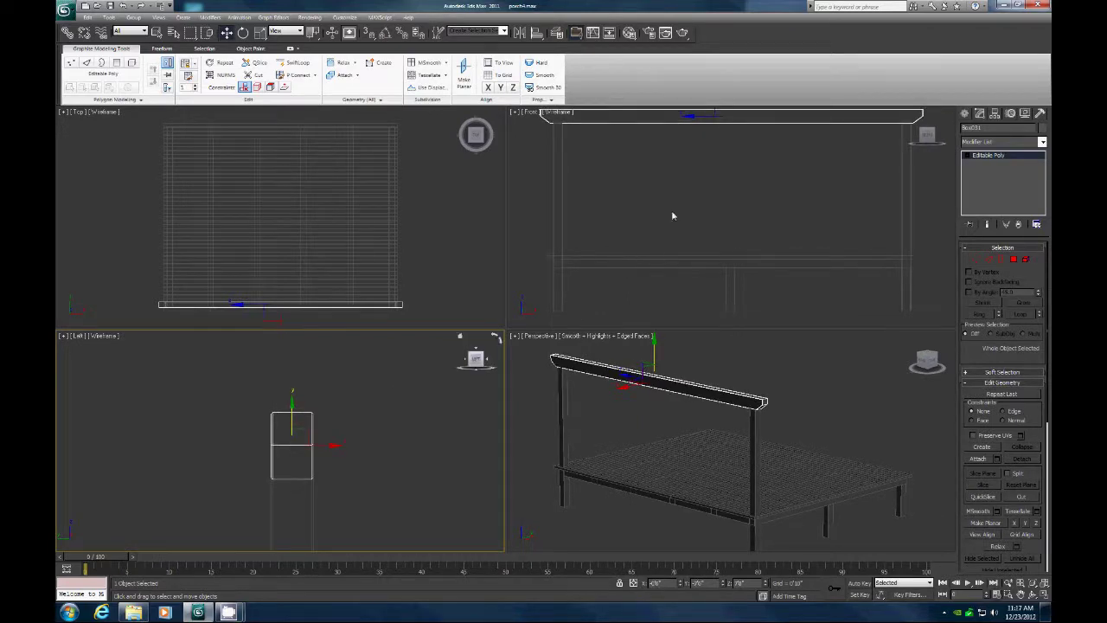
click(826, 348)
click(1031, 594)
drag(714, 454, 781, 443)
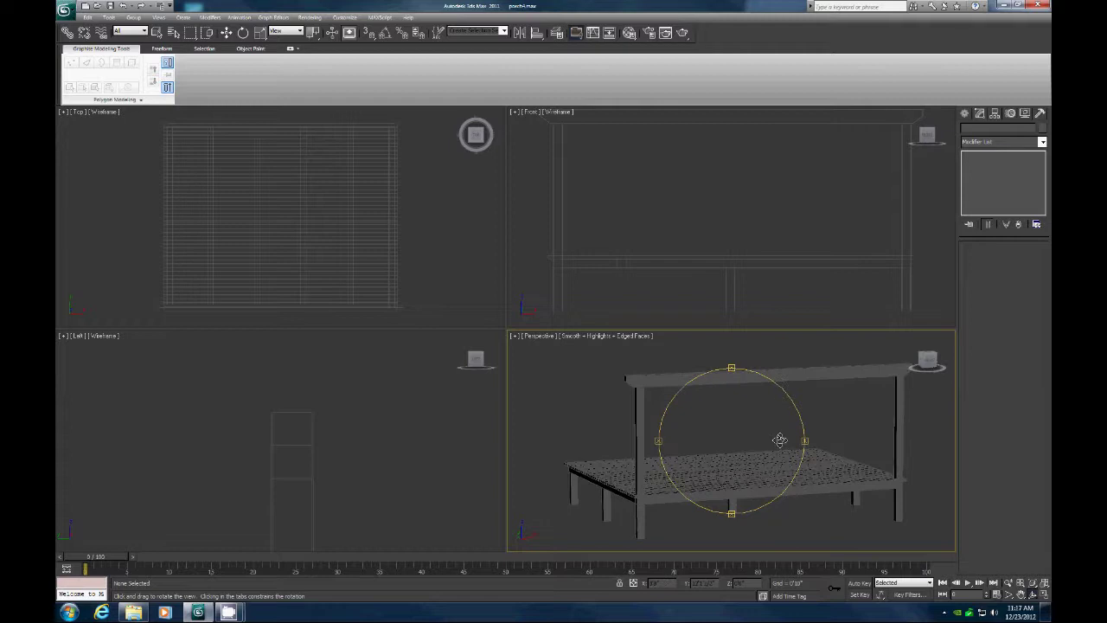
key(w)
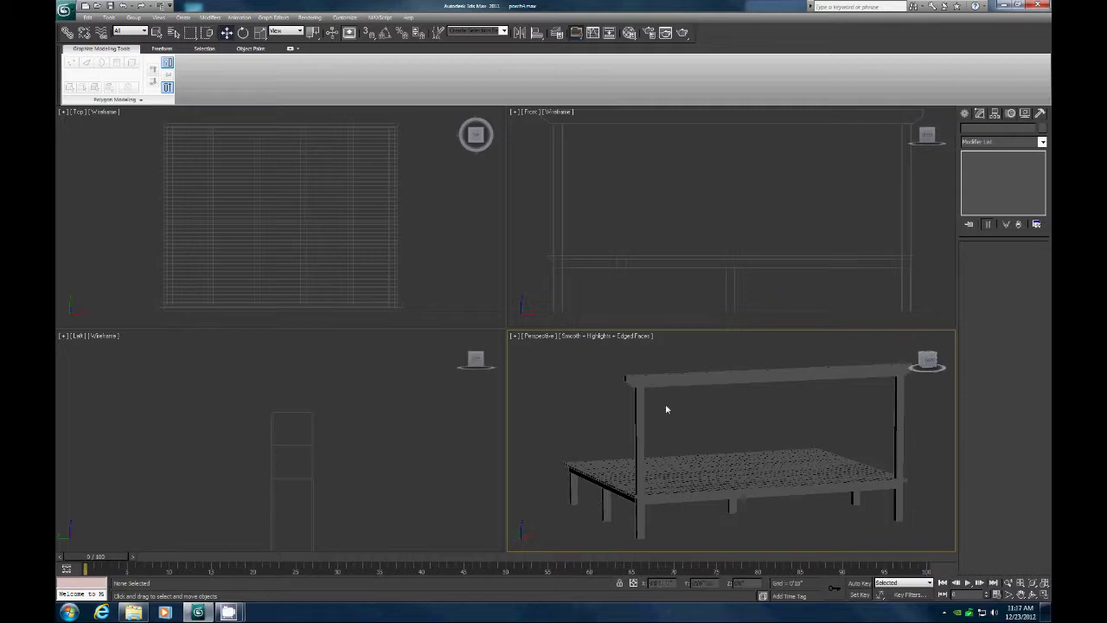
click(1044, 585)
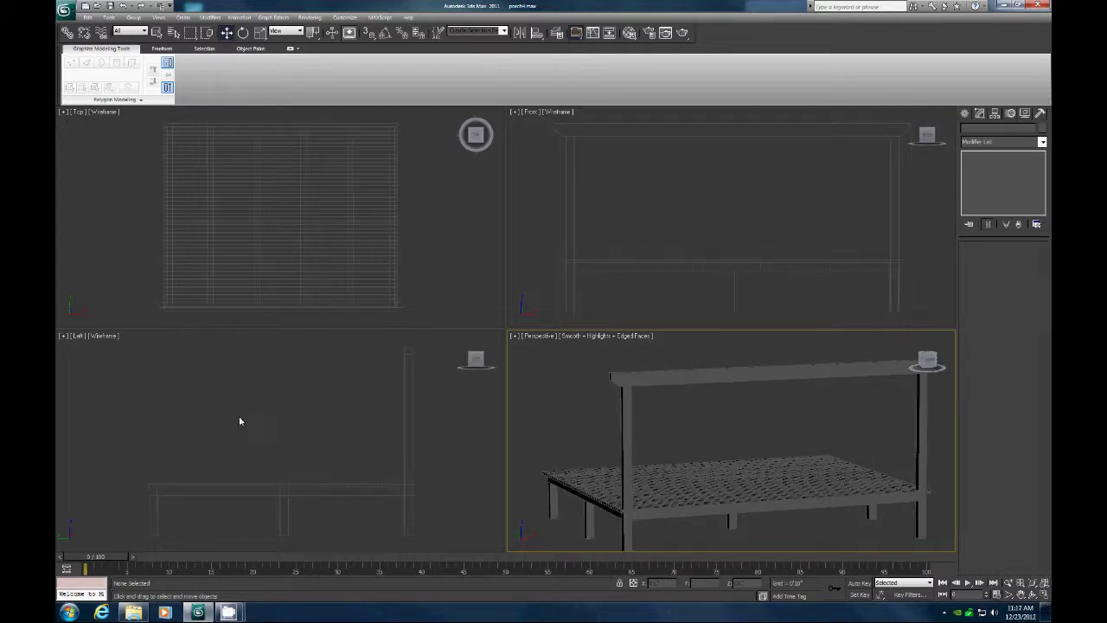